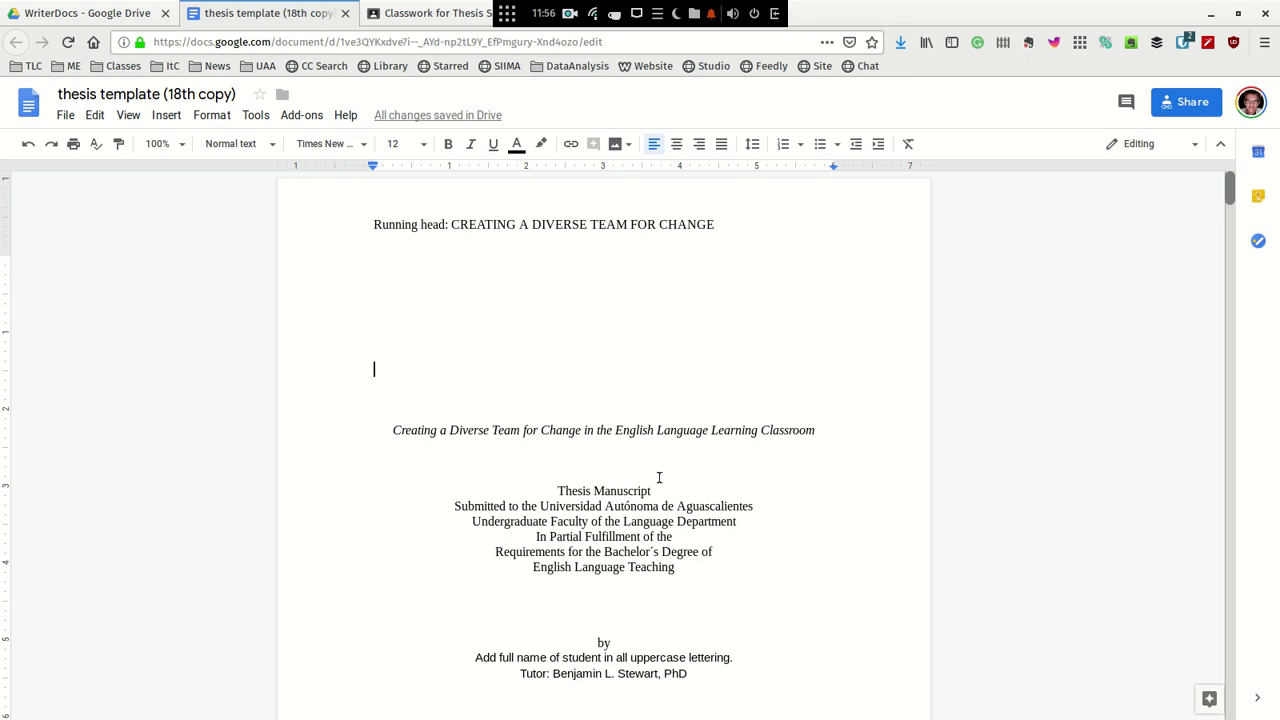
# Examine the "Running head:" label in the first page header and the full italic thesis title on the title page.
pyautogui.scroll(-1, 660, 530)
pyautogui.scroll(-2, 660, 530)
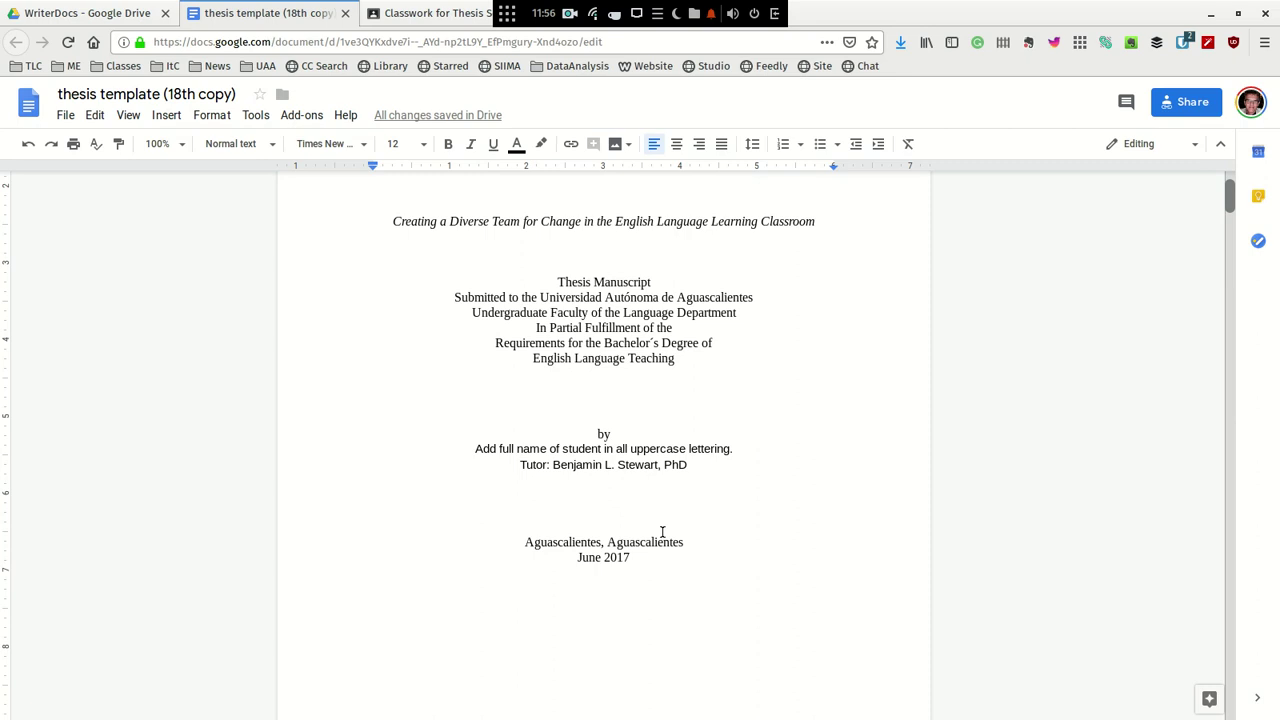
pyautogui.scroll(3, 660, 530)
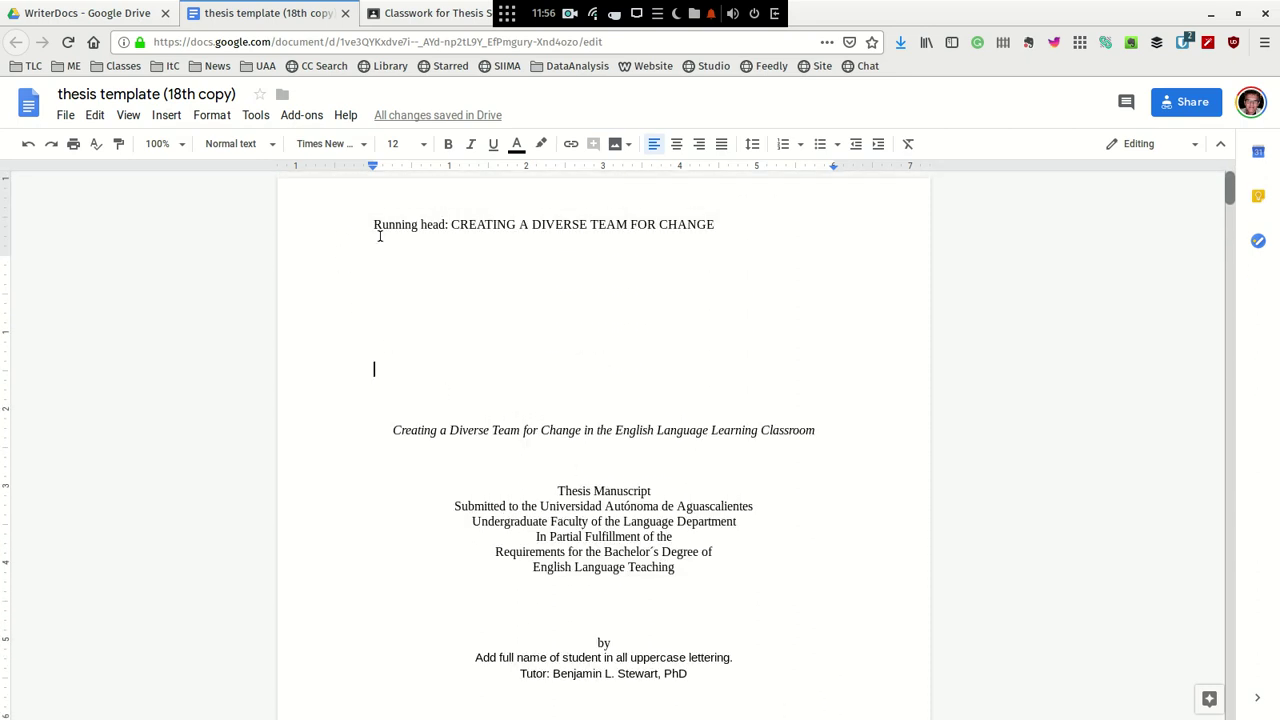
pyautogui.moveTo(372, 222); pyautogui.dragTo(449, 224)
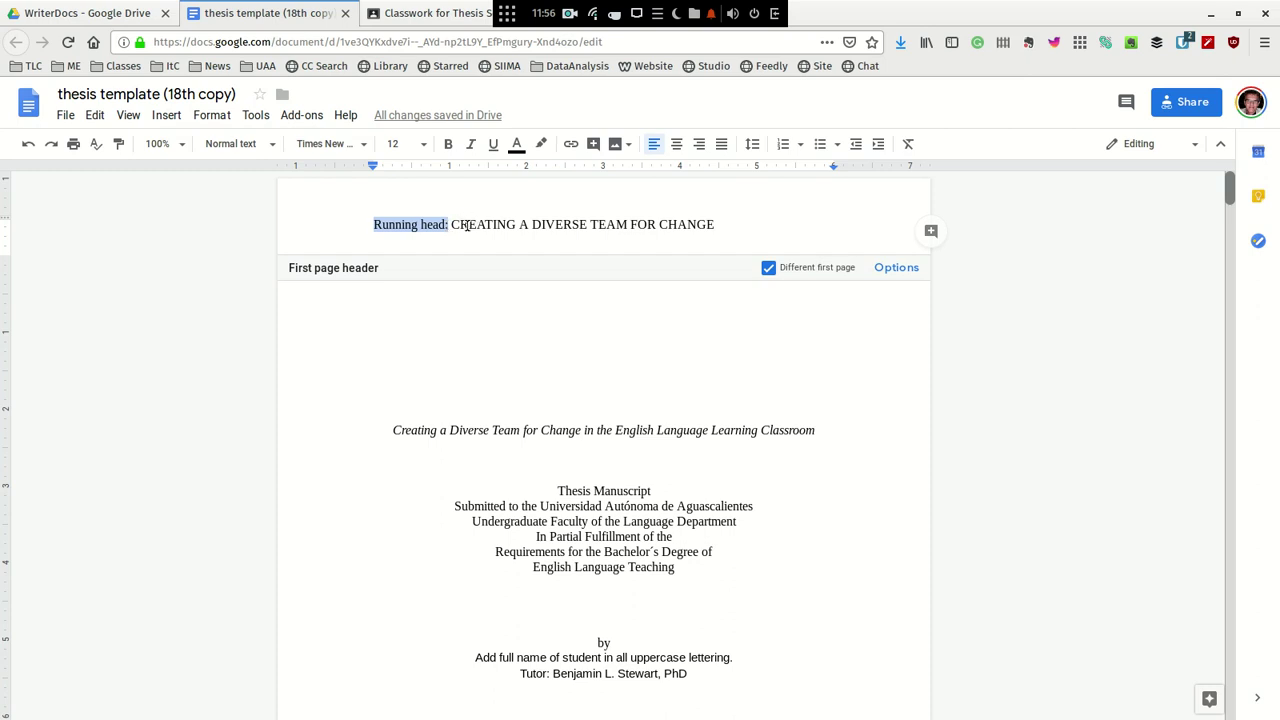
pyautogui.click(449, 224)
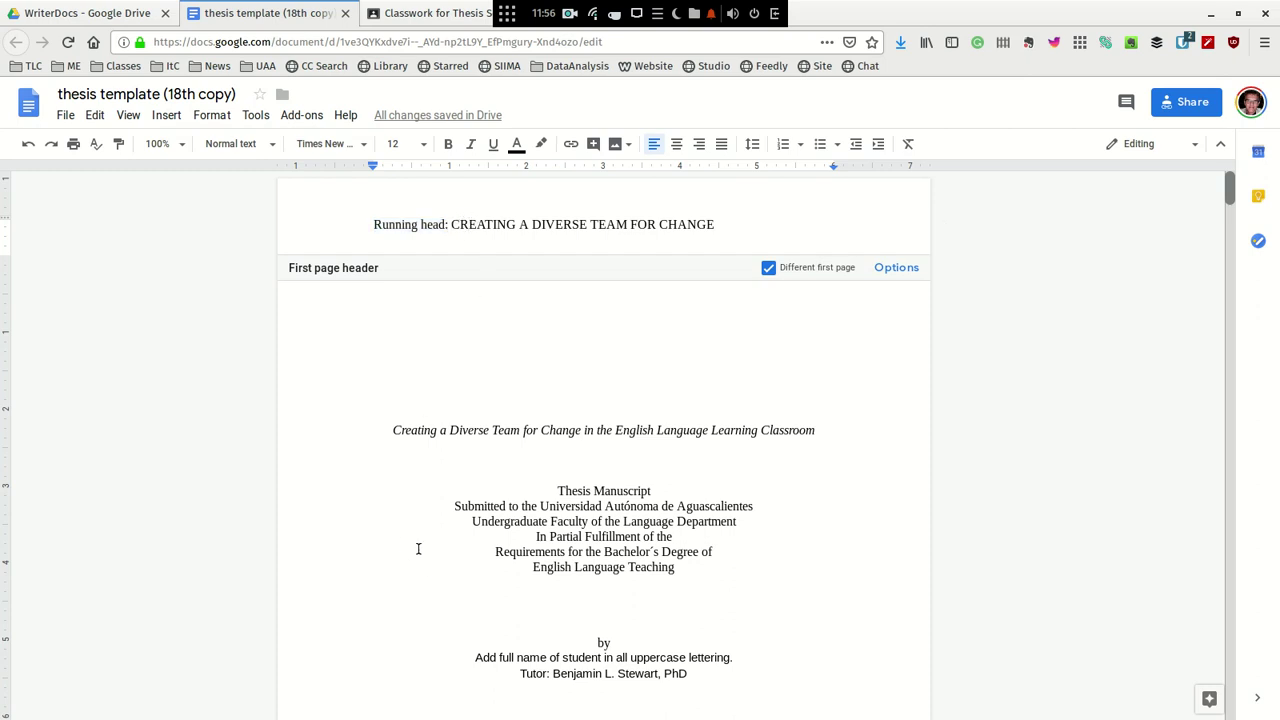
pyautogui.press('Right')
pyautogui.press('Right')
pyautogui.press('Right')
pyautogui.moveTo(395, 430); pyautogui.dragTo(822, 428)
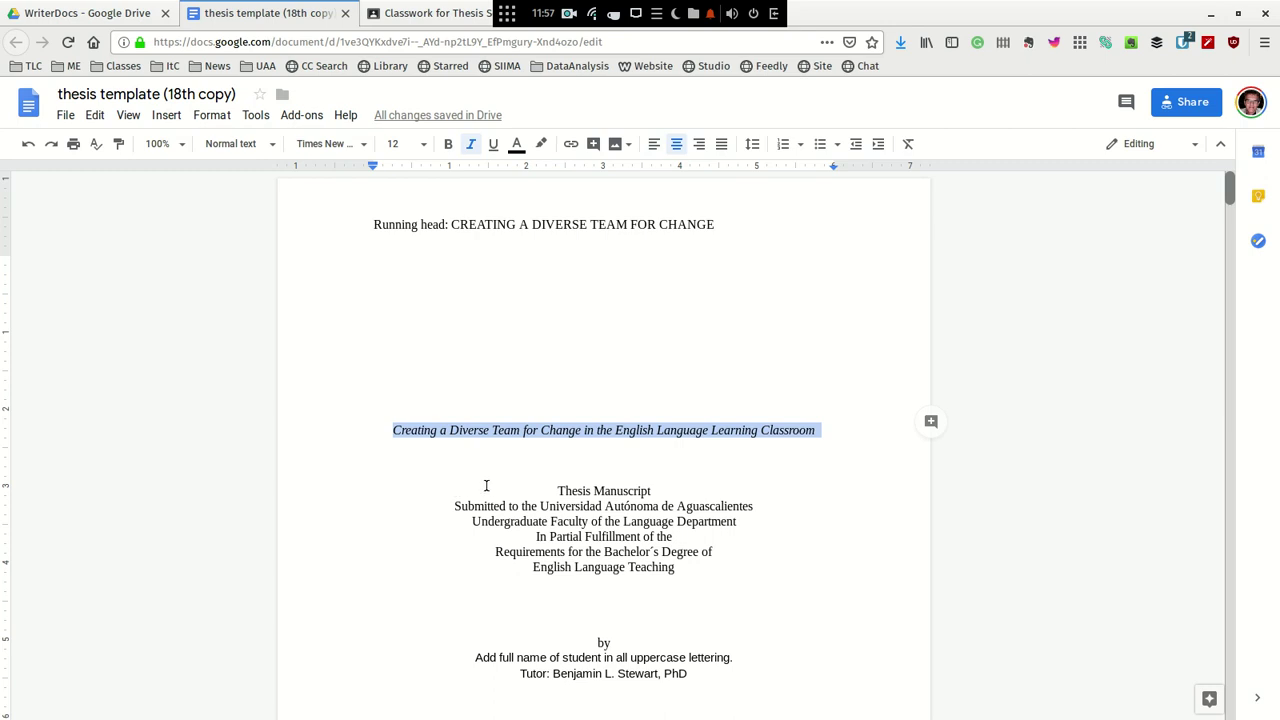
pyautogui.click(818, 424)
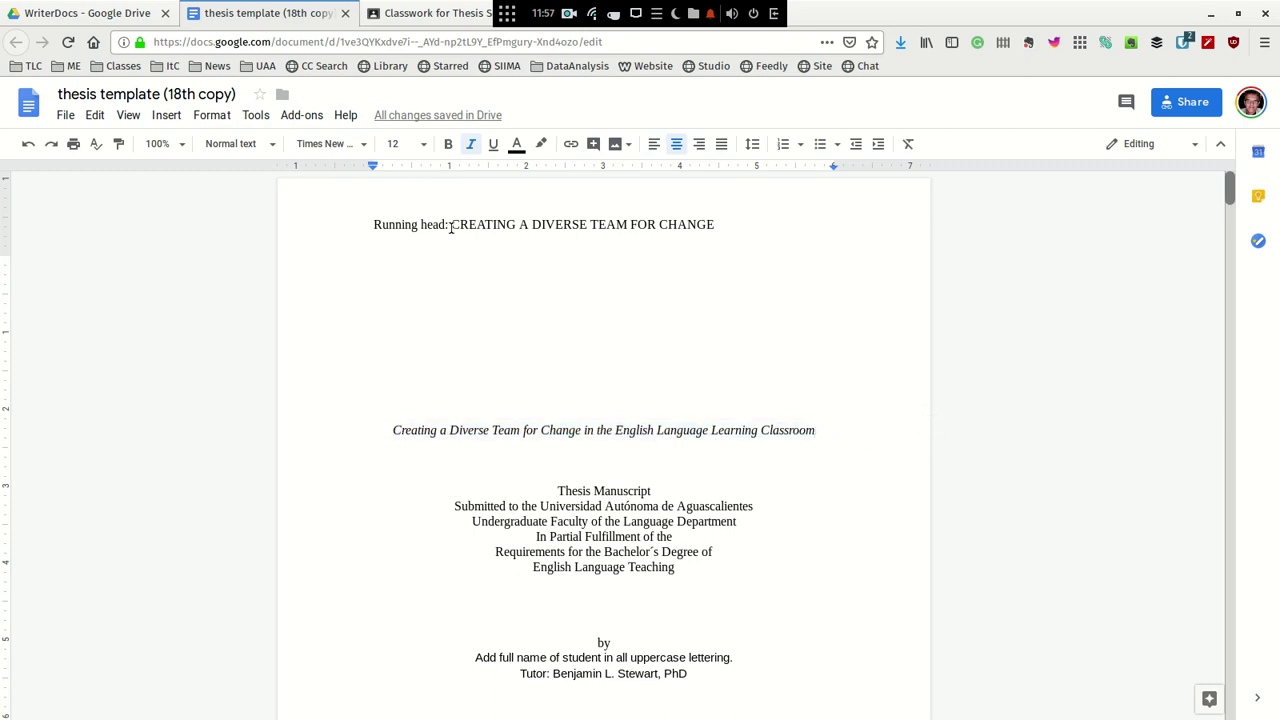
# Compare the uppercase short title in the first page header with the full thesis title and the second page's header.
pyautogui.moveTo(451, 225); pyautogui.dragTo(726, 224)
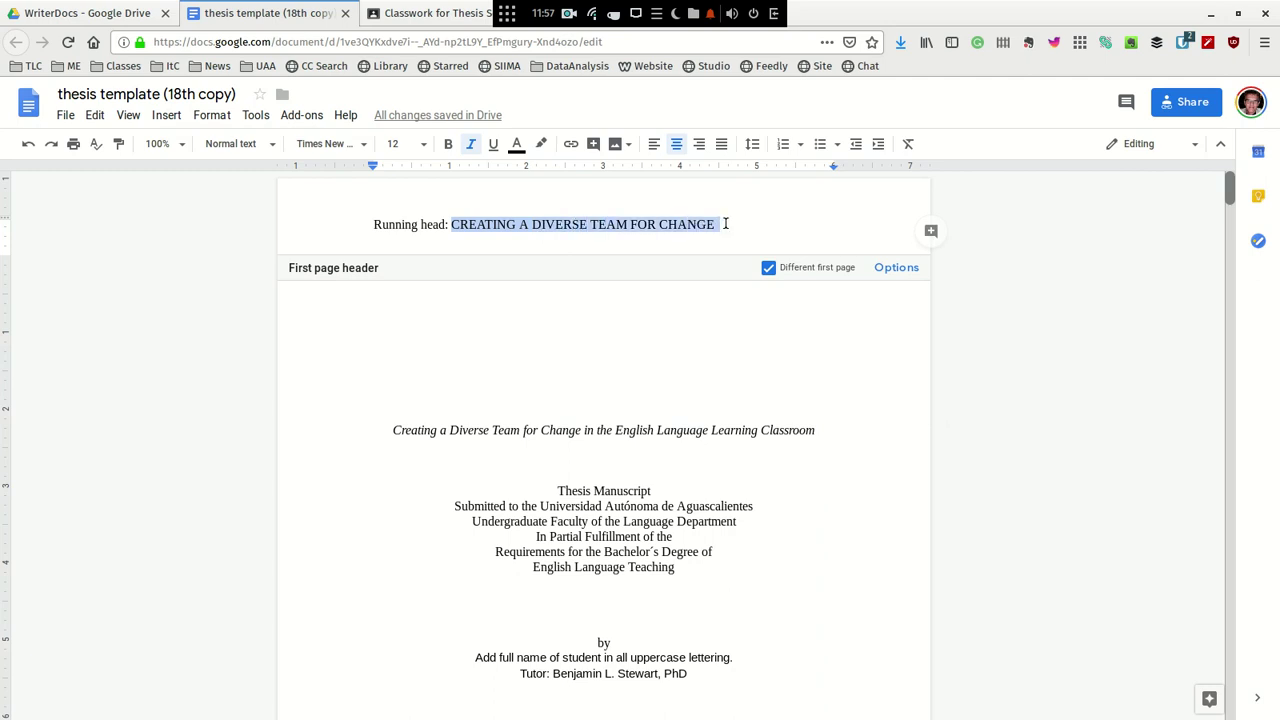
pyautogui.click(394, 431)
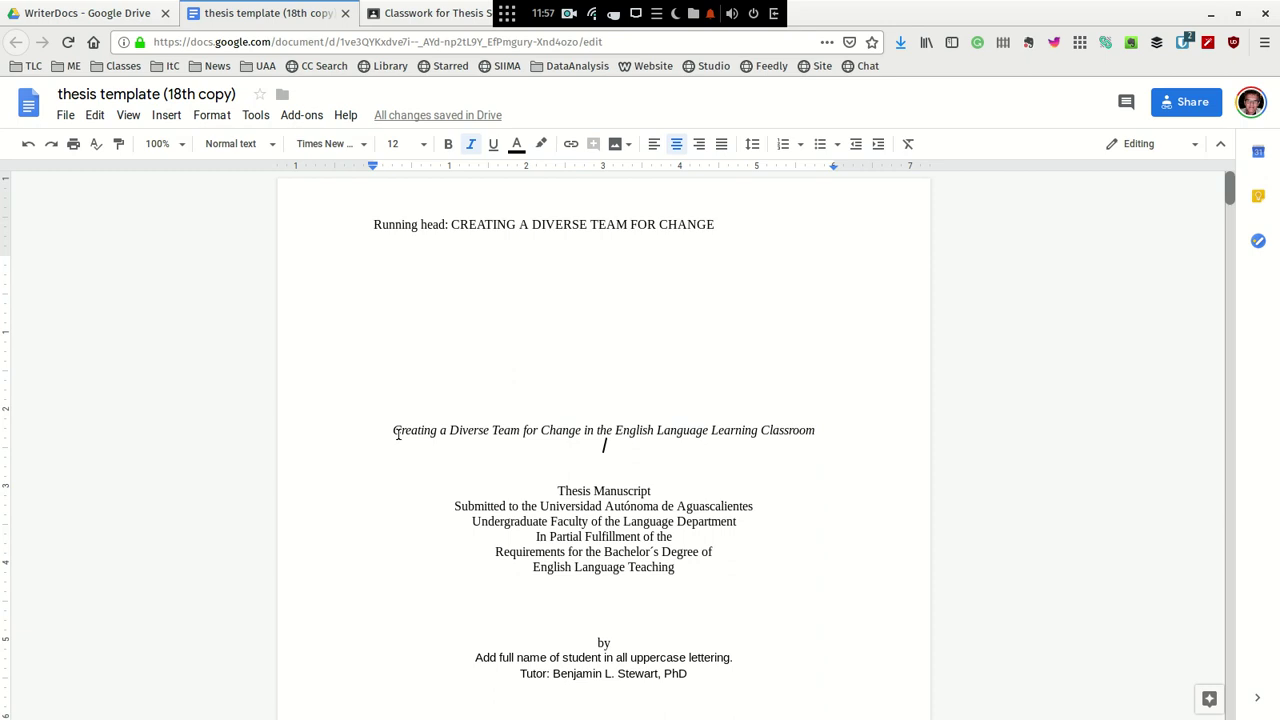
pyautogui.moveTo(393, 431); pyautogui.dragTo(594, 433)
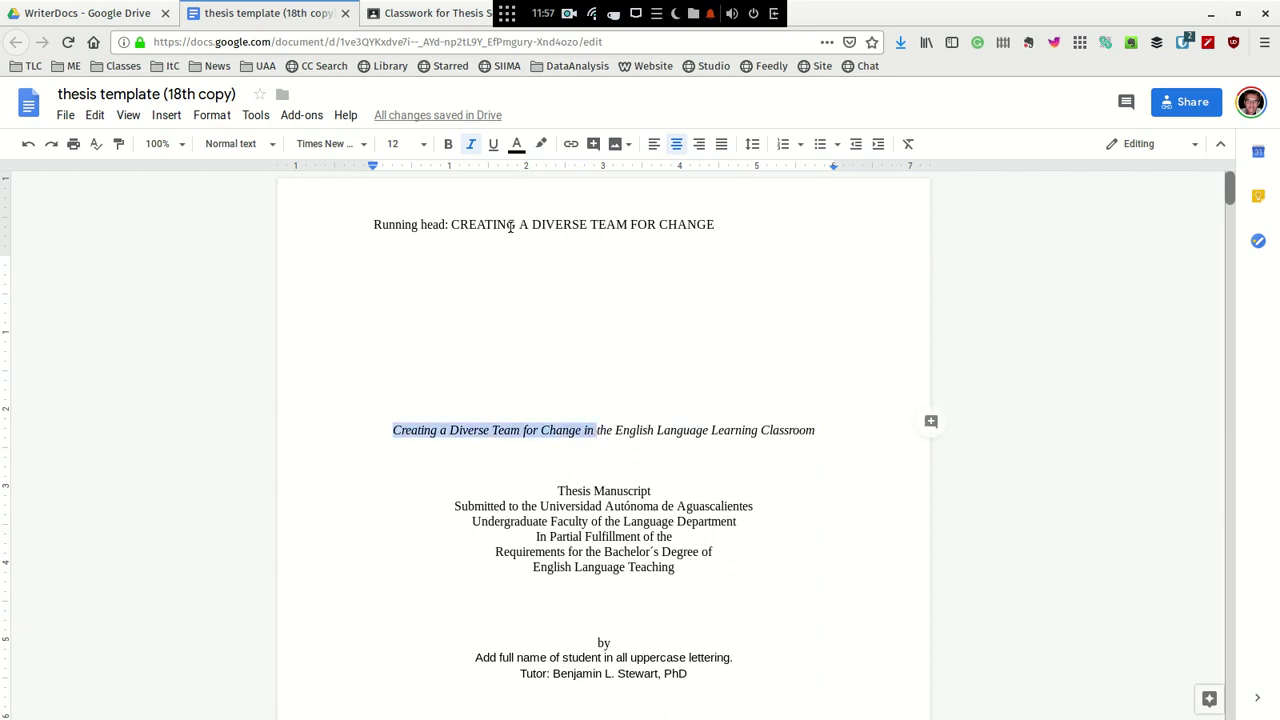
pyautogui.scroll(-10, 548, 284)
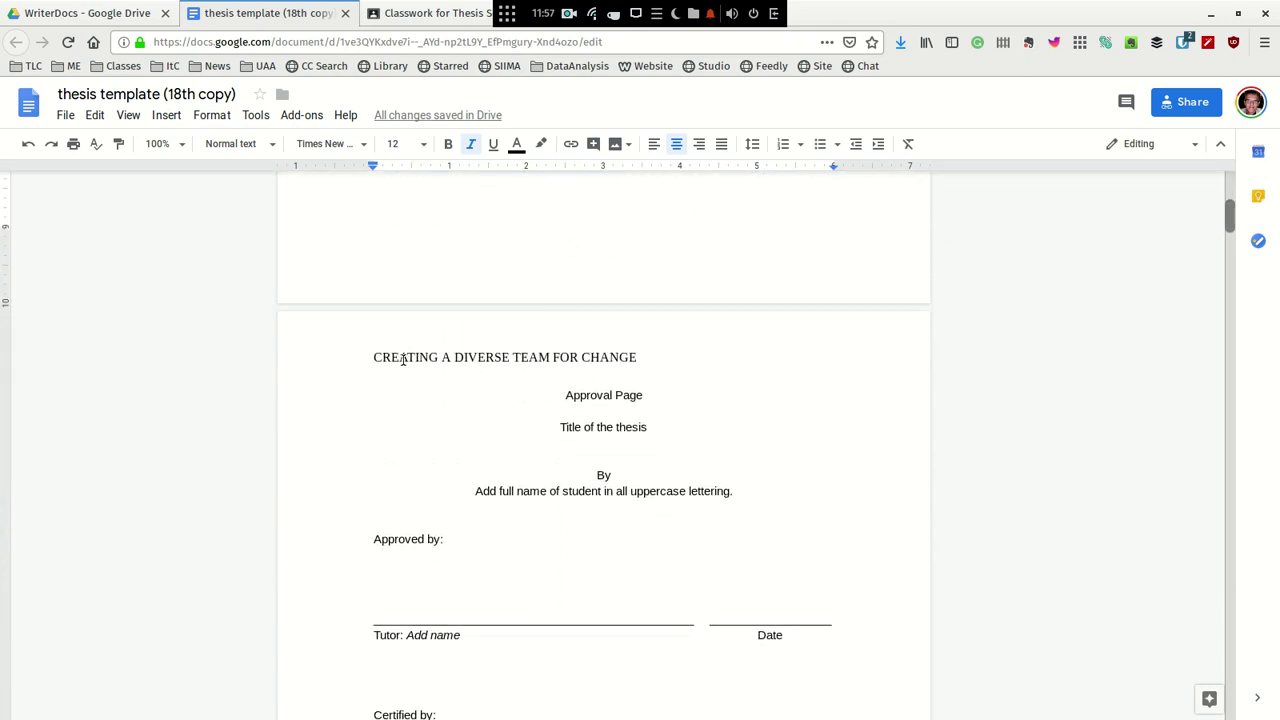
pyautogui.scroll(10, 440, 323)
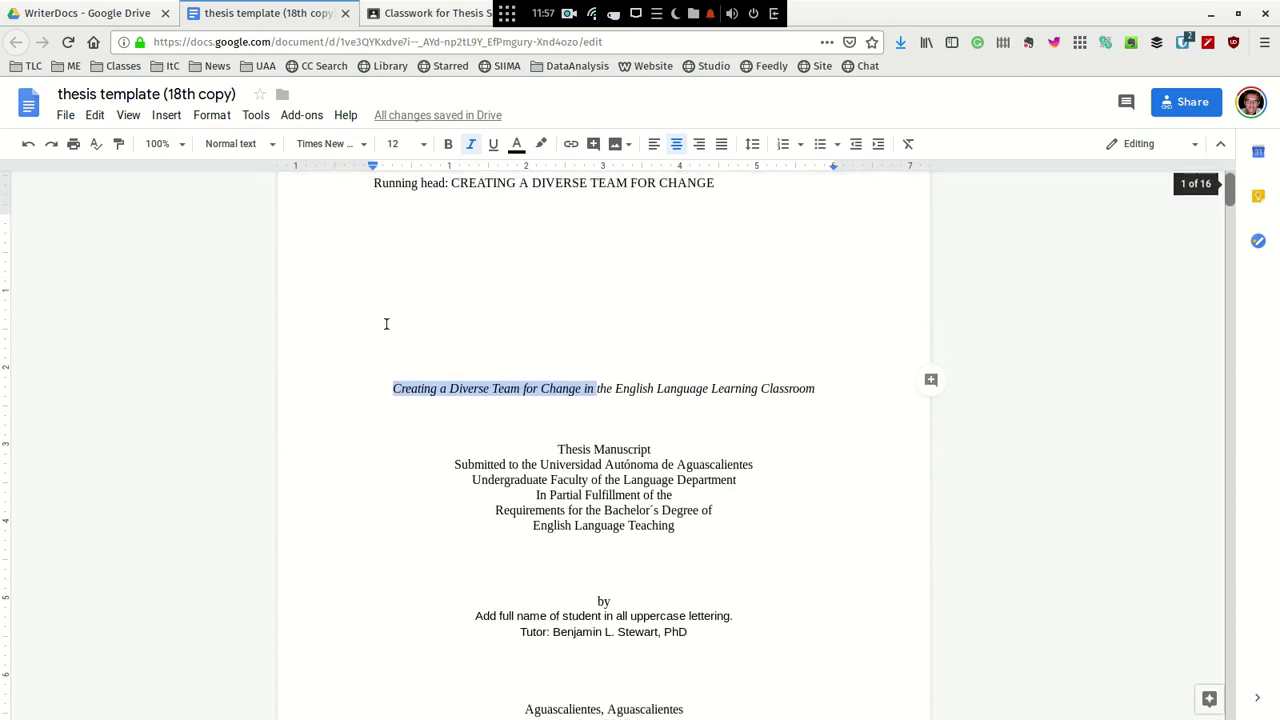
pyautogui.scroll(-10, 480, 500)
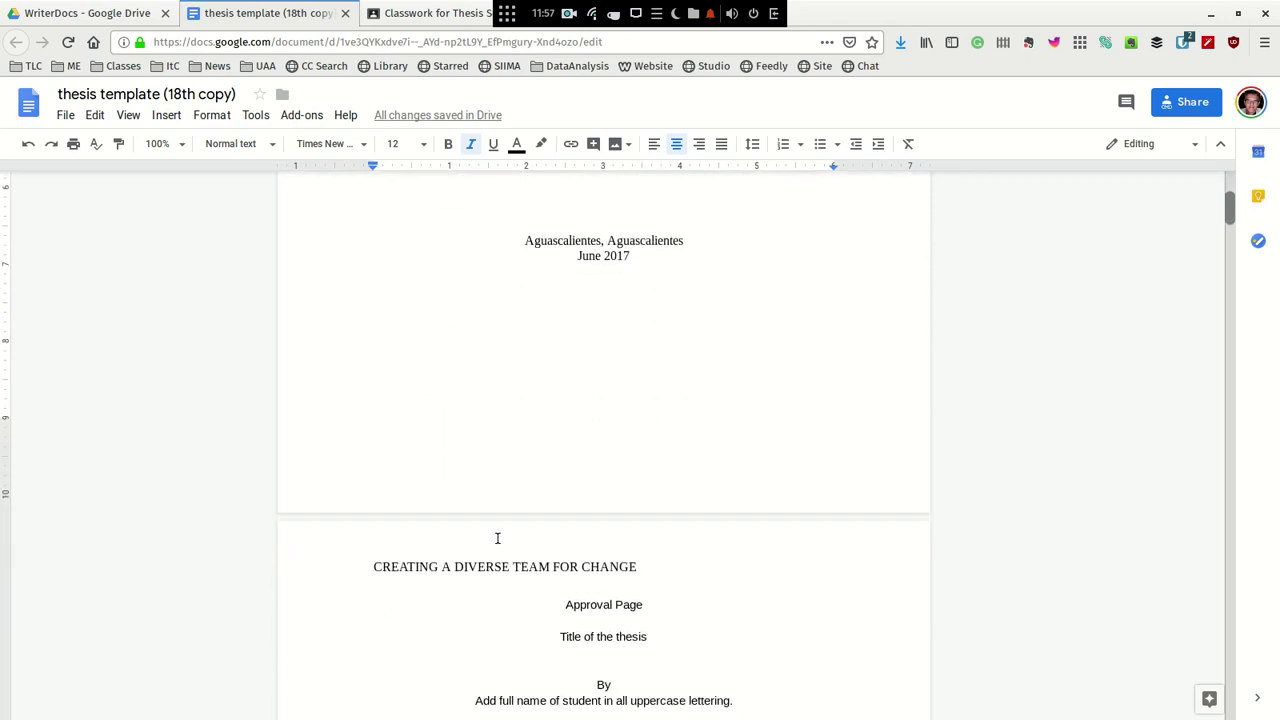
pyautogui.moveTo(370, 393); pyautogui.dragTo(716, 398)
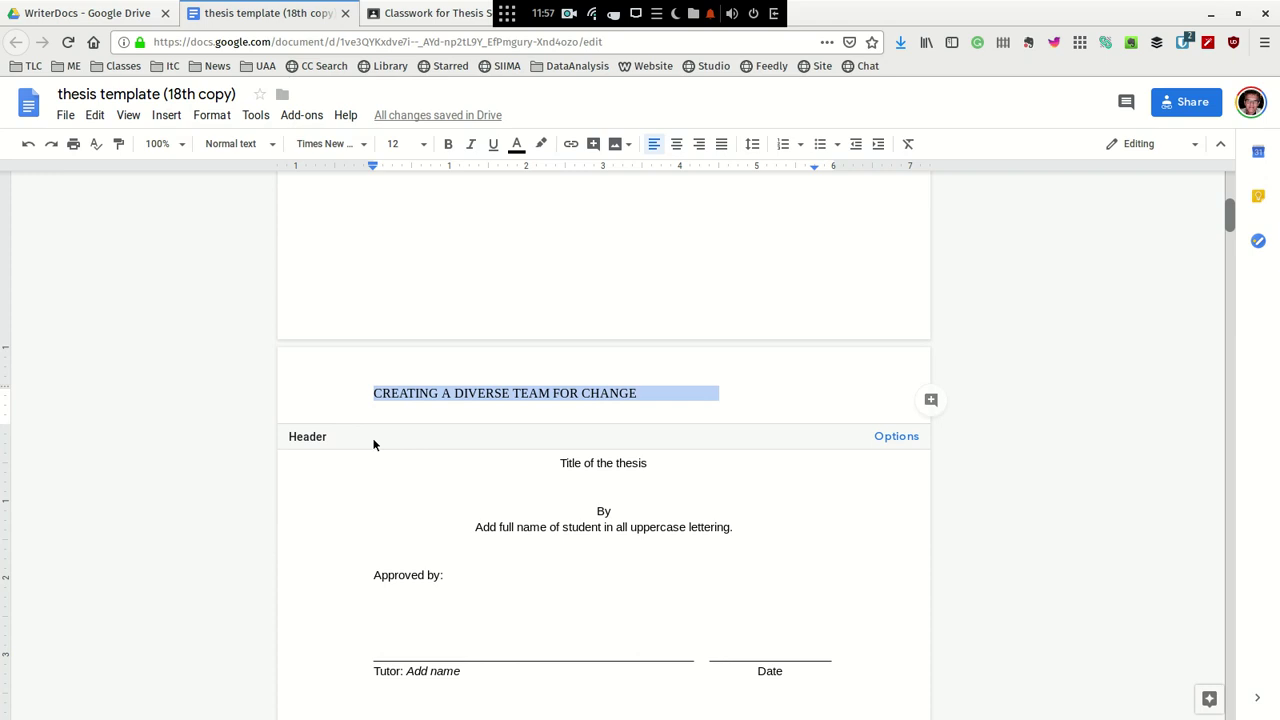
pyautogui.scroll(9, 580, 400)
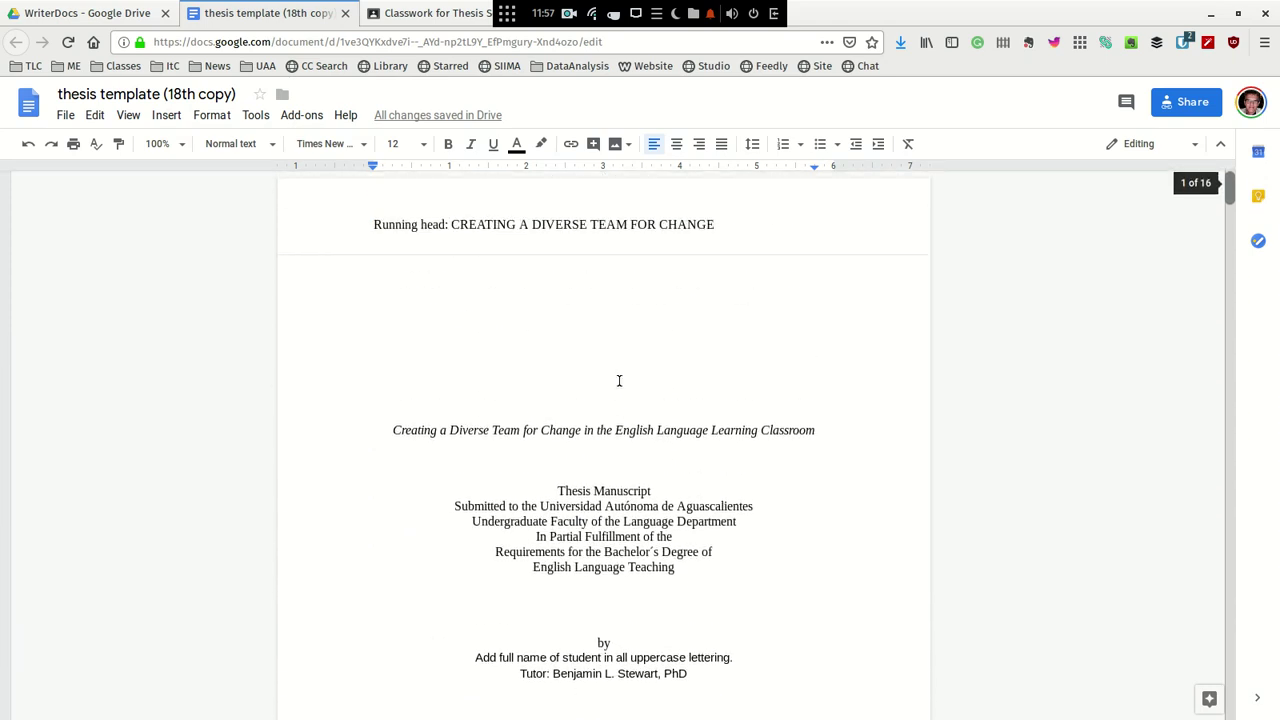
# Review the title page's submission statement, student name placeholder, tutor line, and place and date.
pyautogui.scroll(-2, 540, 483)
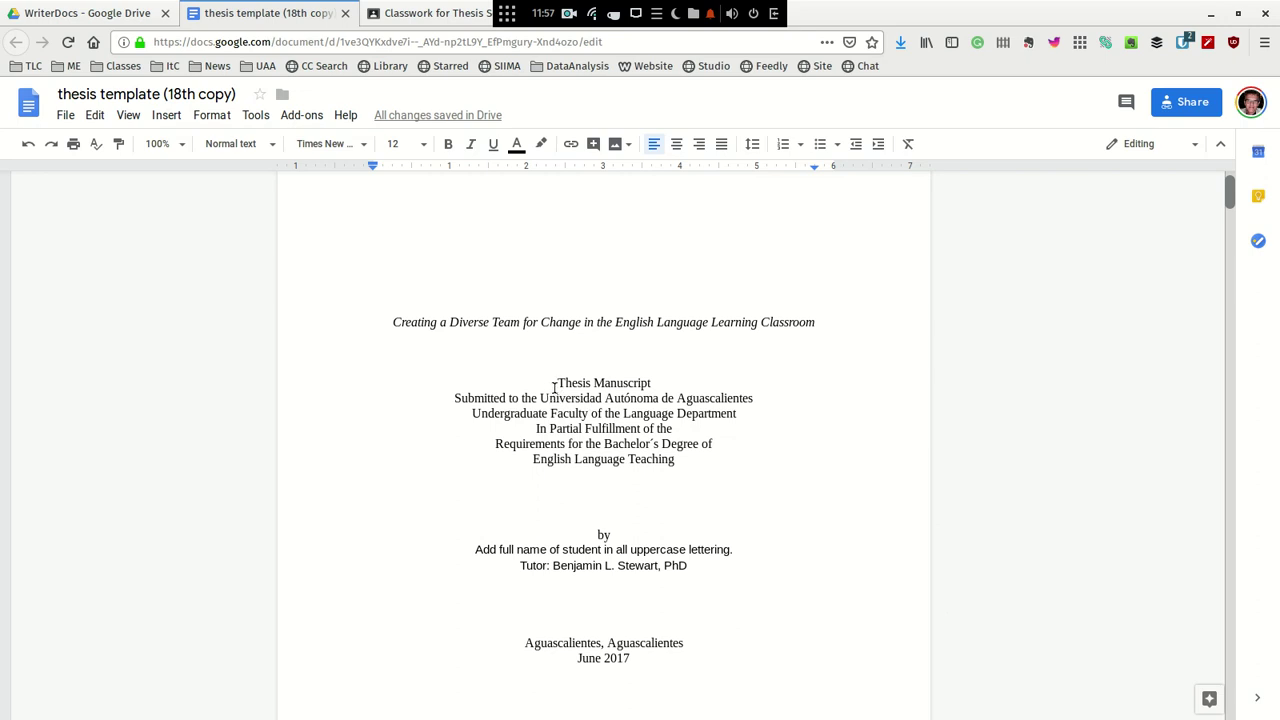
pyautogui.moveTo(556, 378); pyautogui.dragTo(670, 469)
pyautogui.scroll(-3, 670, 469)
pyautogui.moveTo(474, 406); pyautogui.dragTo(748, 406)
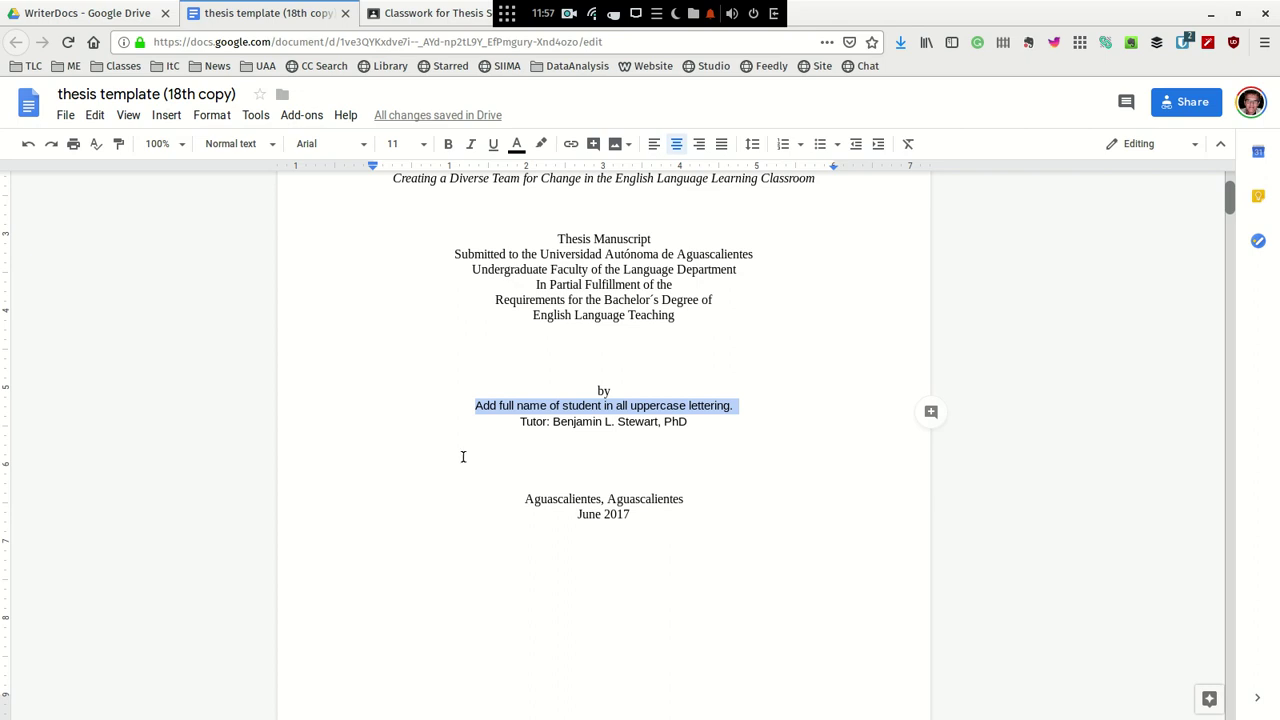
pyautogui.scroll(-2, 651, 466)
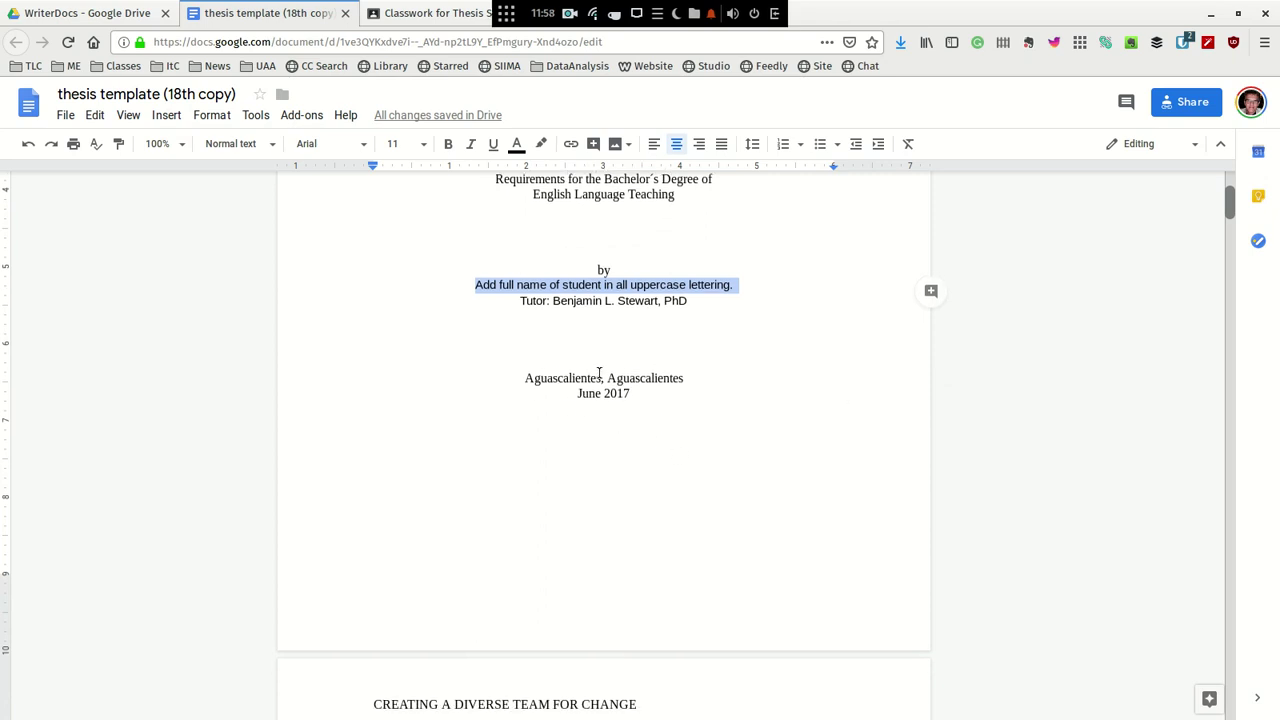
pyautogui.scroll(1, 607, 380)
pyautogui.scroll(5, 607, 375)
# Examine the approval page's header, "Title of the thesis" placeholder and student full name placeholder.
pyautogui.scroll(-7, 554, 251)
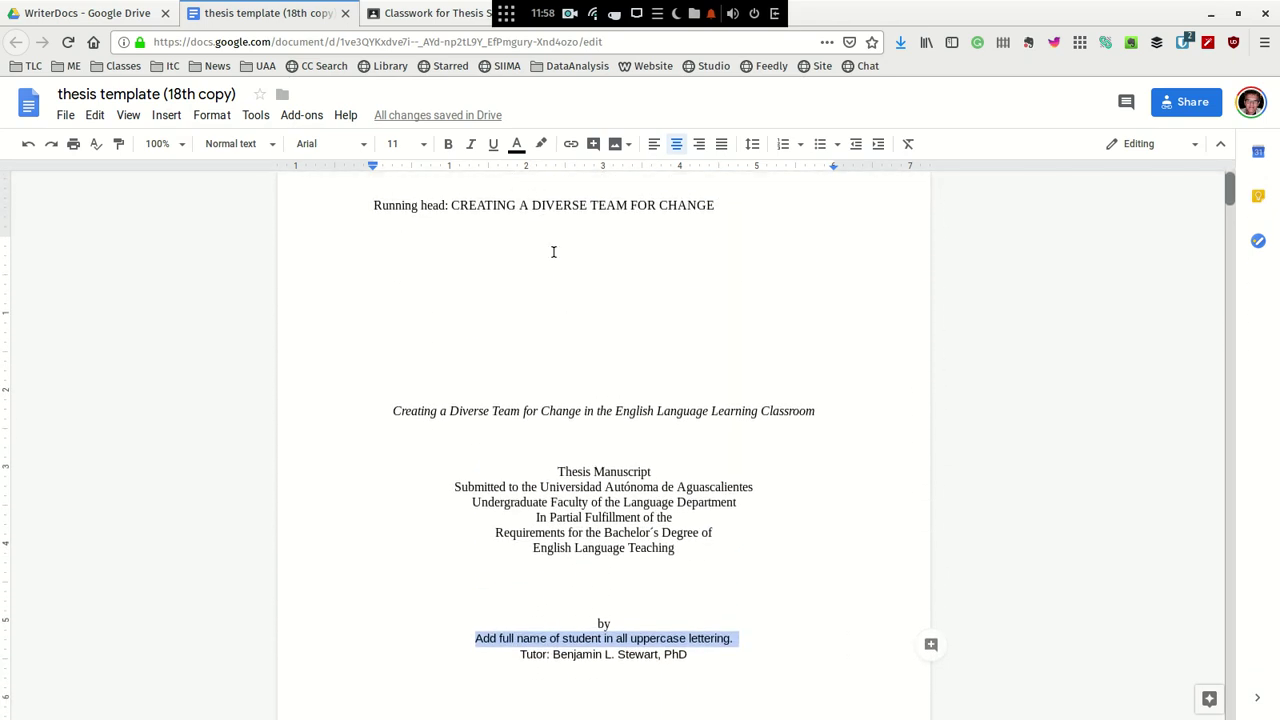
pyautogui.scroll(-5, 583, 459)
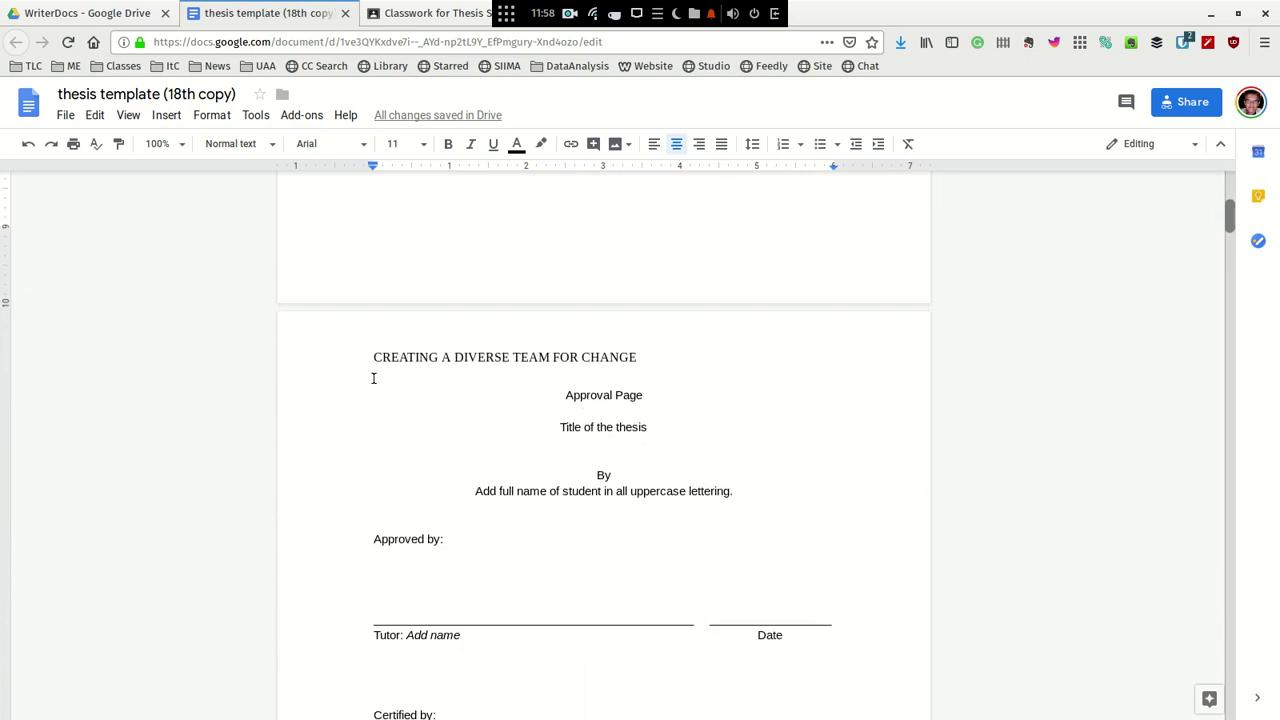
pyautogui.scroll(-10, 506, 477)
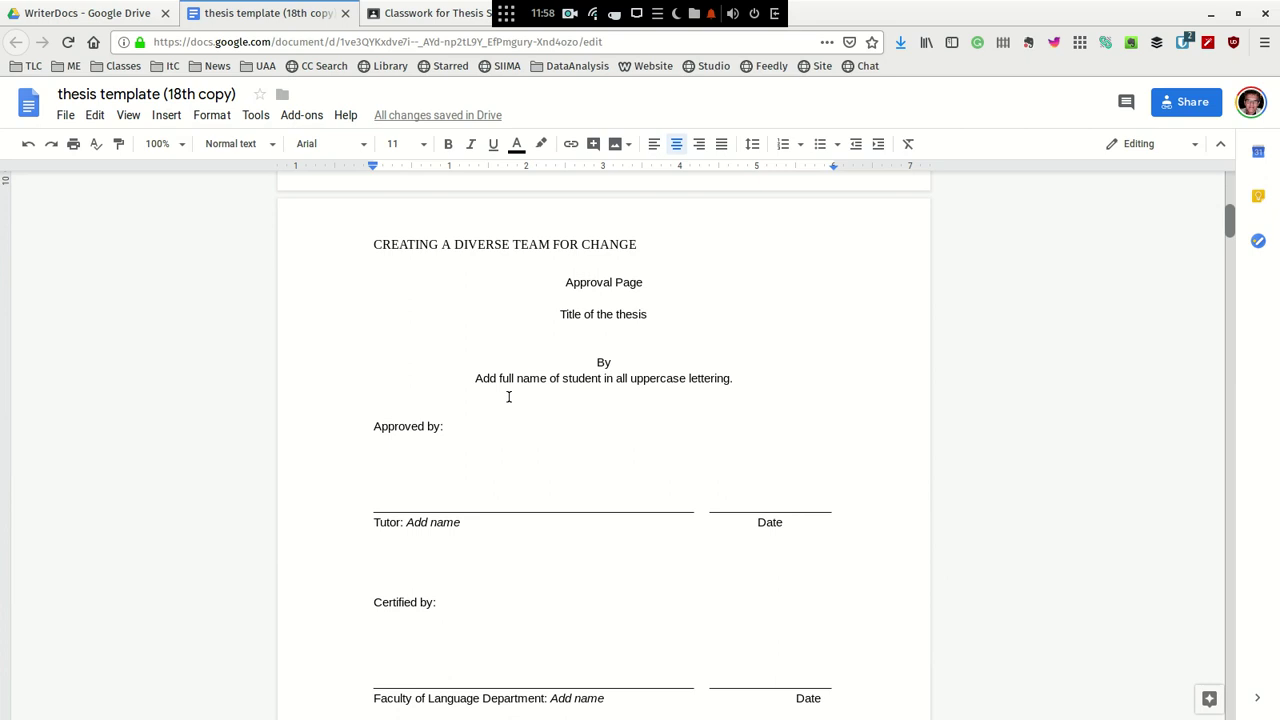
pyautogui.scroll(-4, 517, 420)
pyautogui.scroll(15, 529, 406)
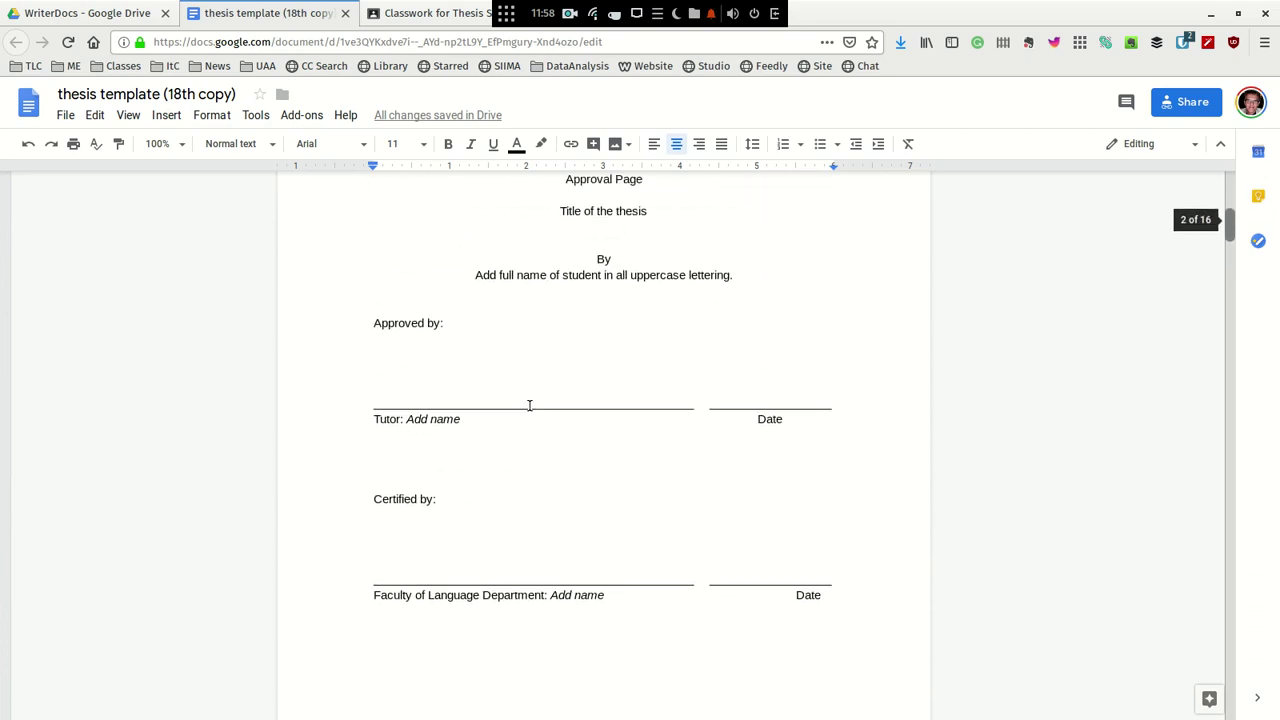
pyautogui.scroll(-1, 785, 505)
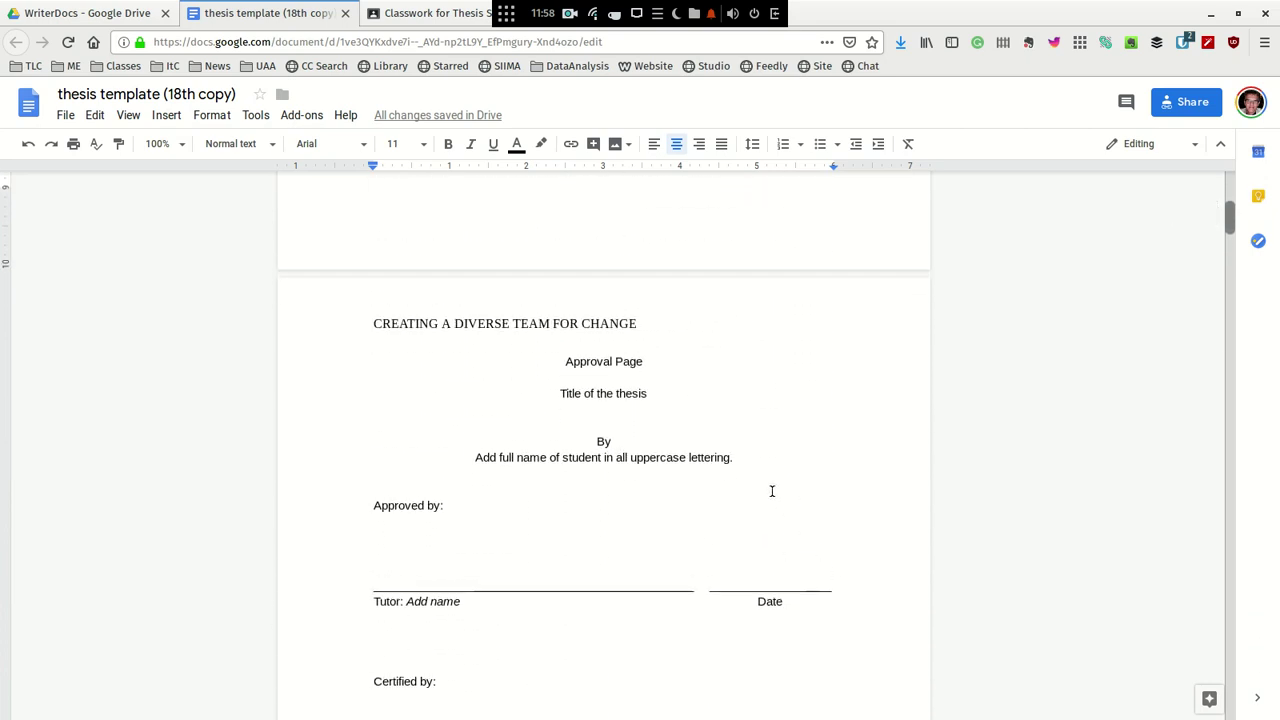
pyautogui.moveTo(474, 418); pyautogui.dragTo(750, 418)
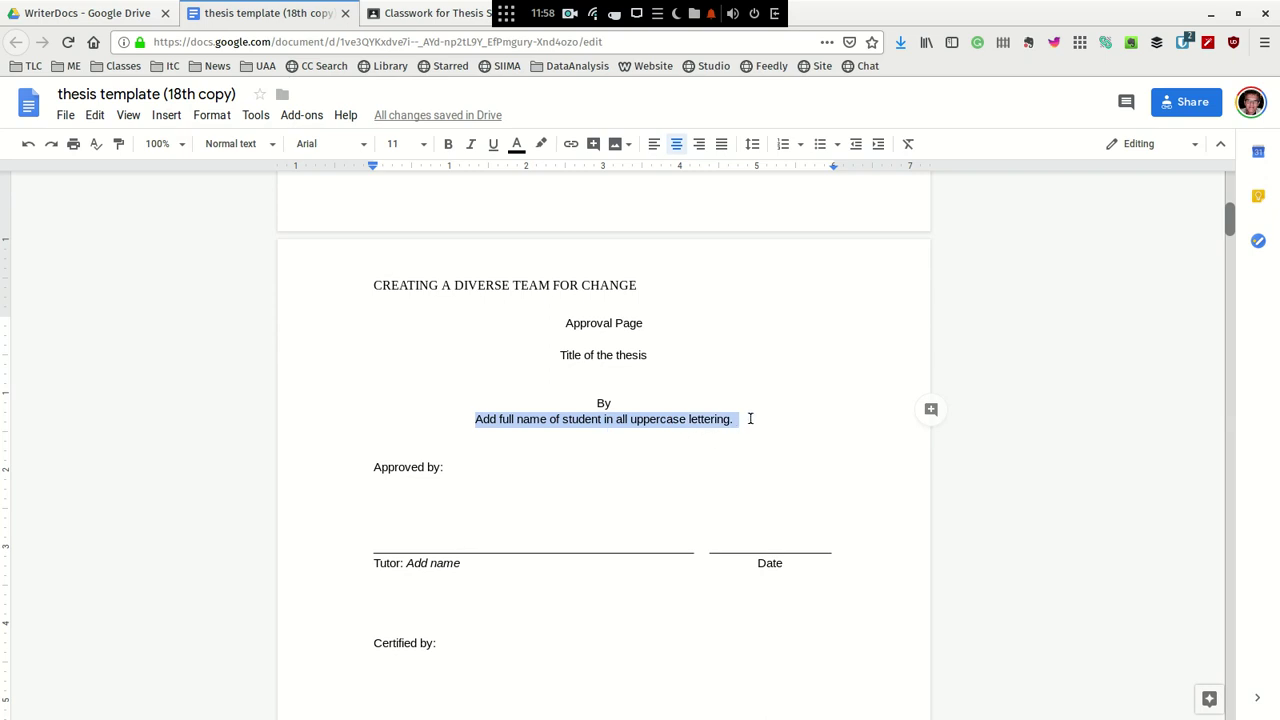
pyautogui.click(589, 359)
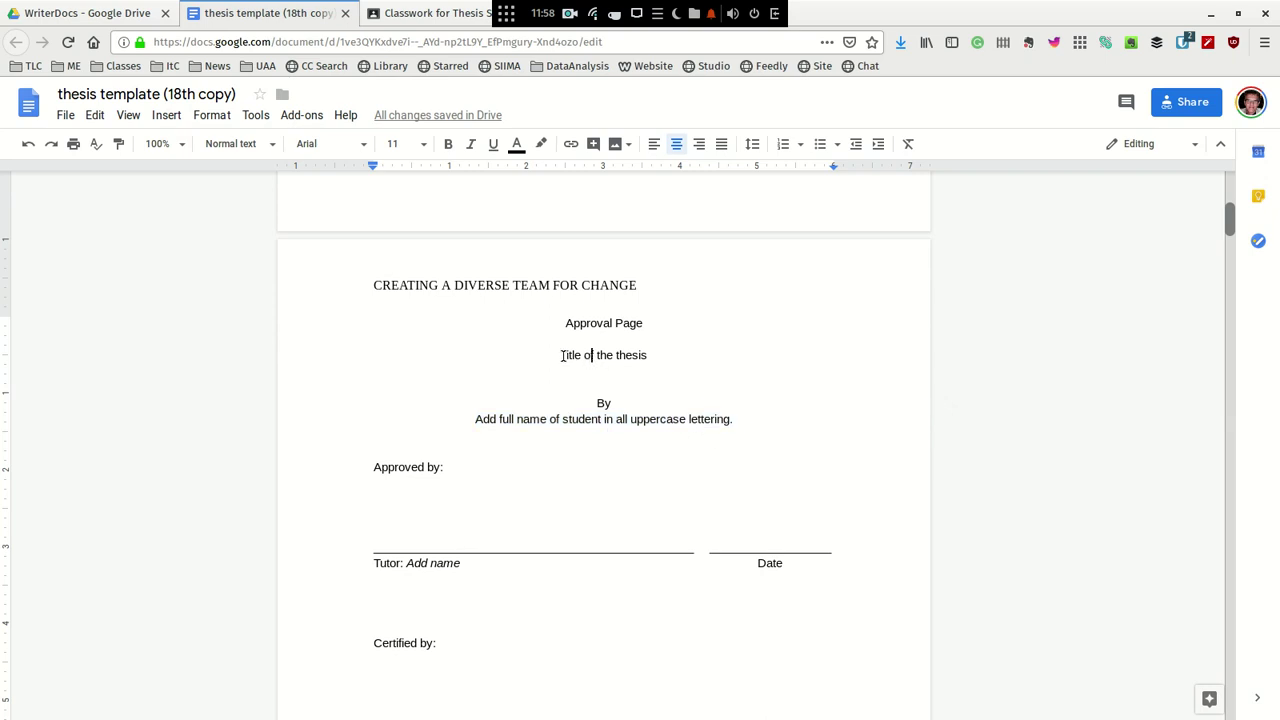
pyautogui.moveTo(560, 355); pyautogui.dragTo(696, 350)
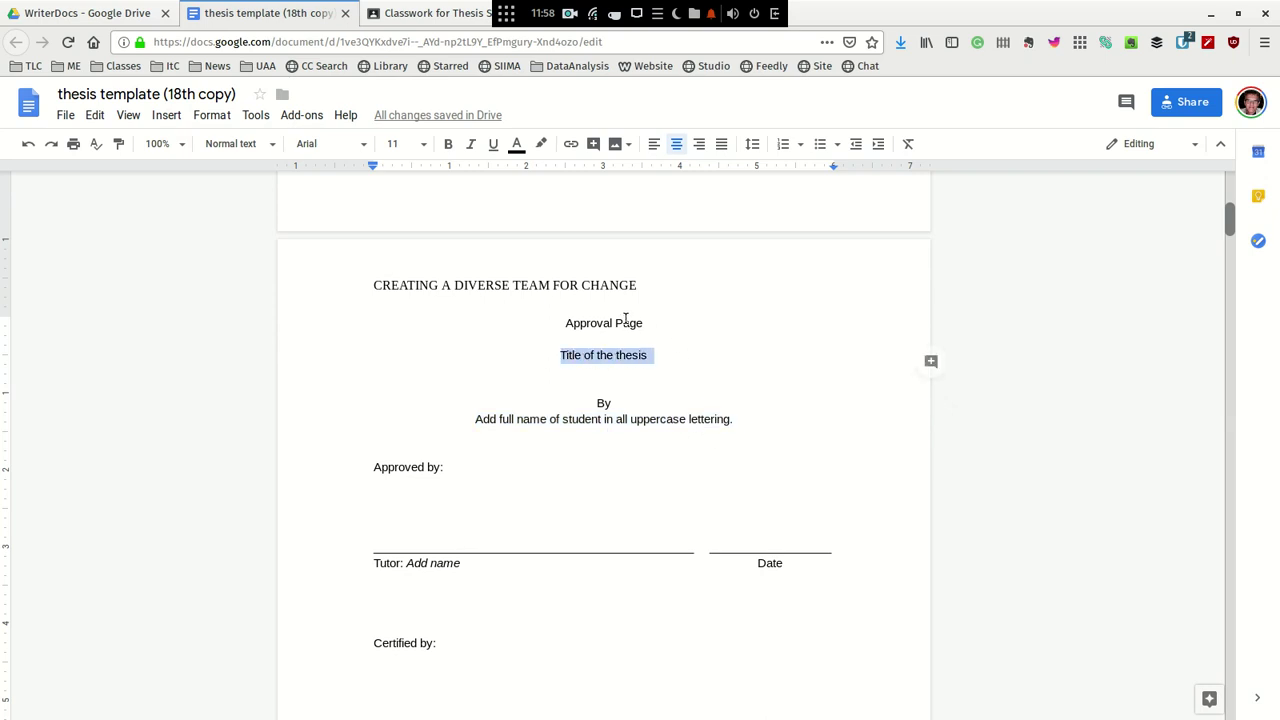
pyautogui.click(562, 355)
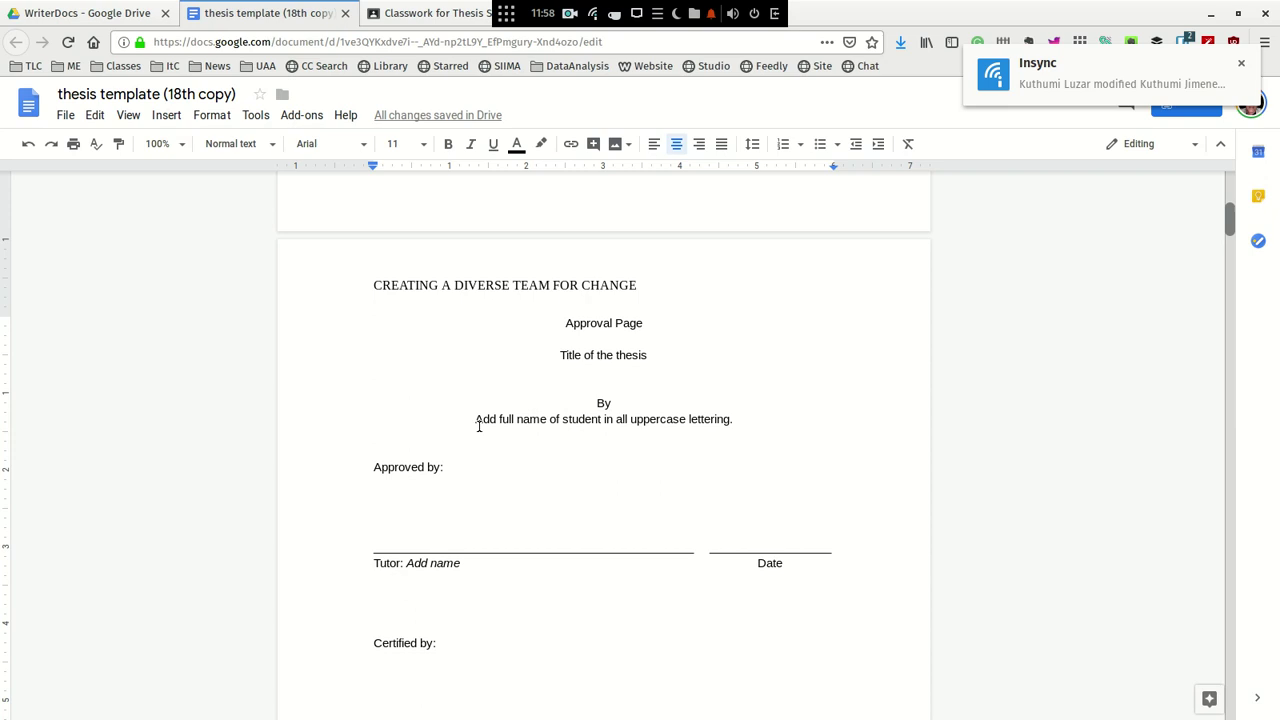
pyautogui.moveTo(478, 425); pyautogui.dragTo(742, 425)
# Examine the approval page's "Approved by" tutor block and "Certified by" Faculty of Language Department block, including their name and date lines.
pyautogui.scroll(-3, 713, 430)
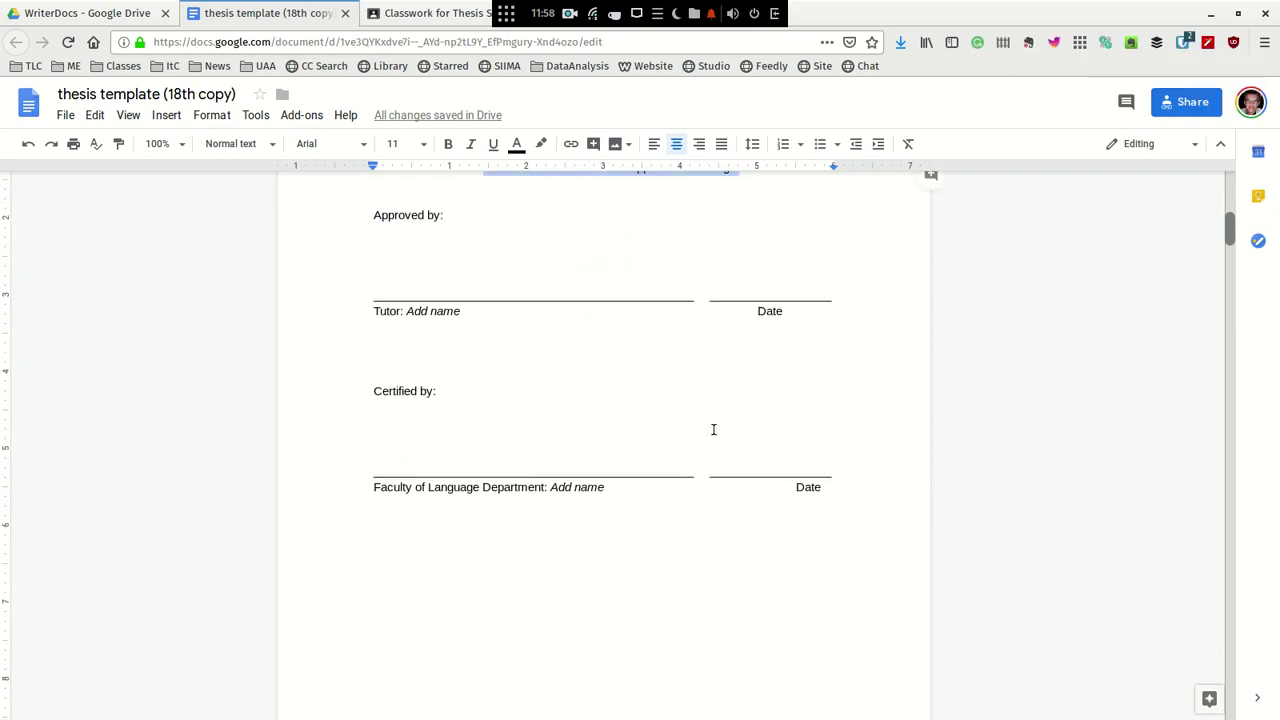
pyautogui.click(466, 311)
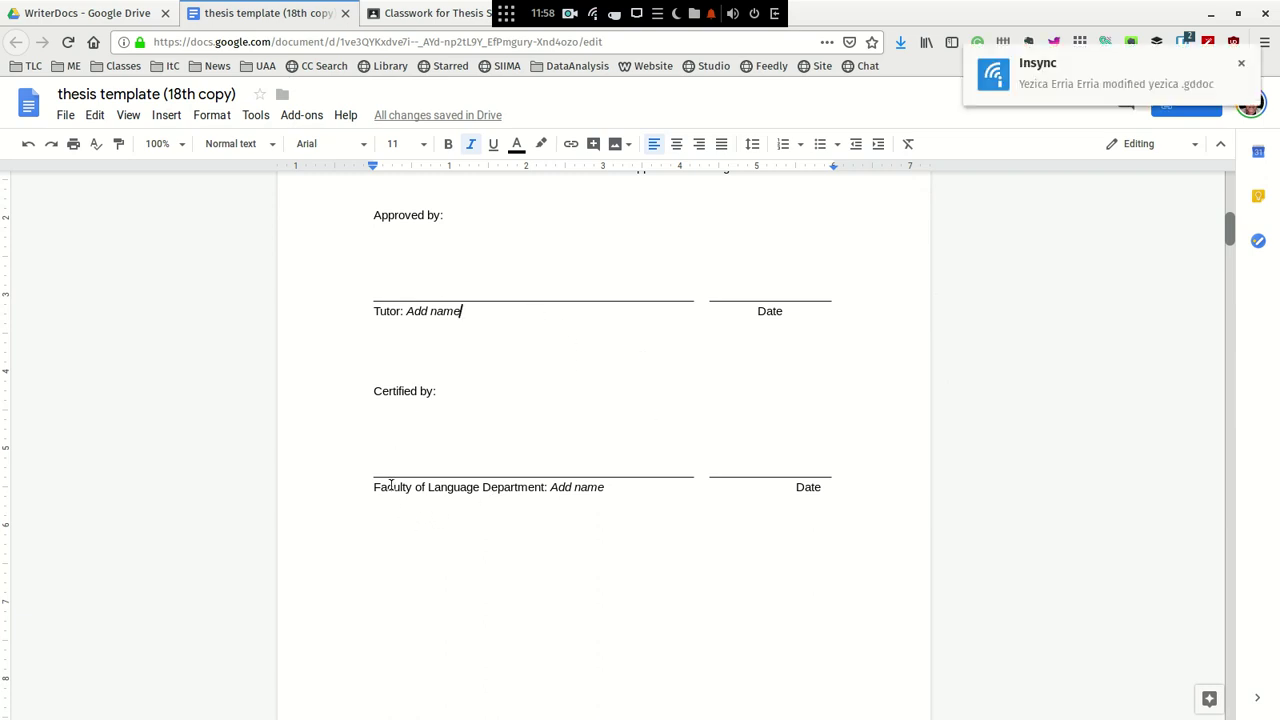
pyautogui.scroll(-2, 390, 482)
pyautogui.scroll(5, 410, 476)
pyautogui.scroll(-5, 400, 483)
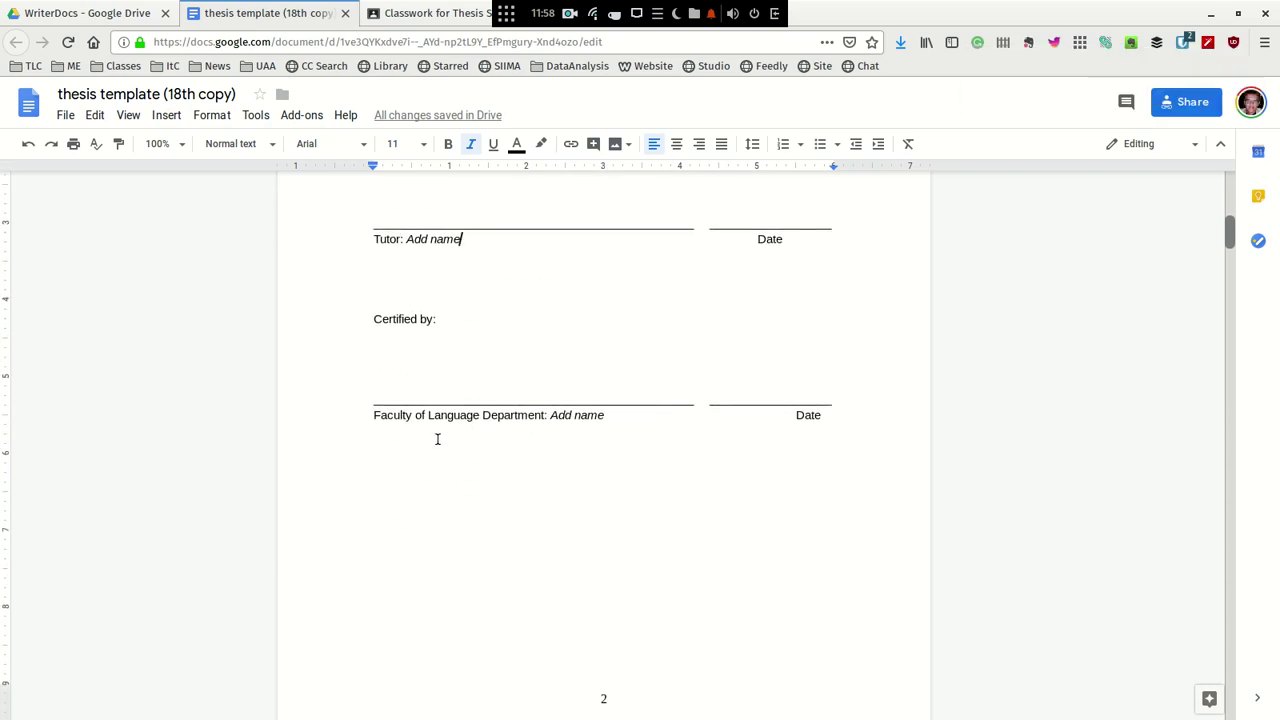
pyautogui.scroll(3, 436, 437)
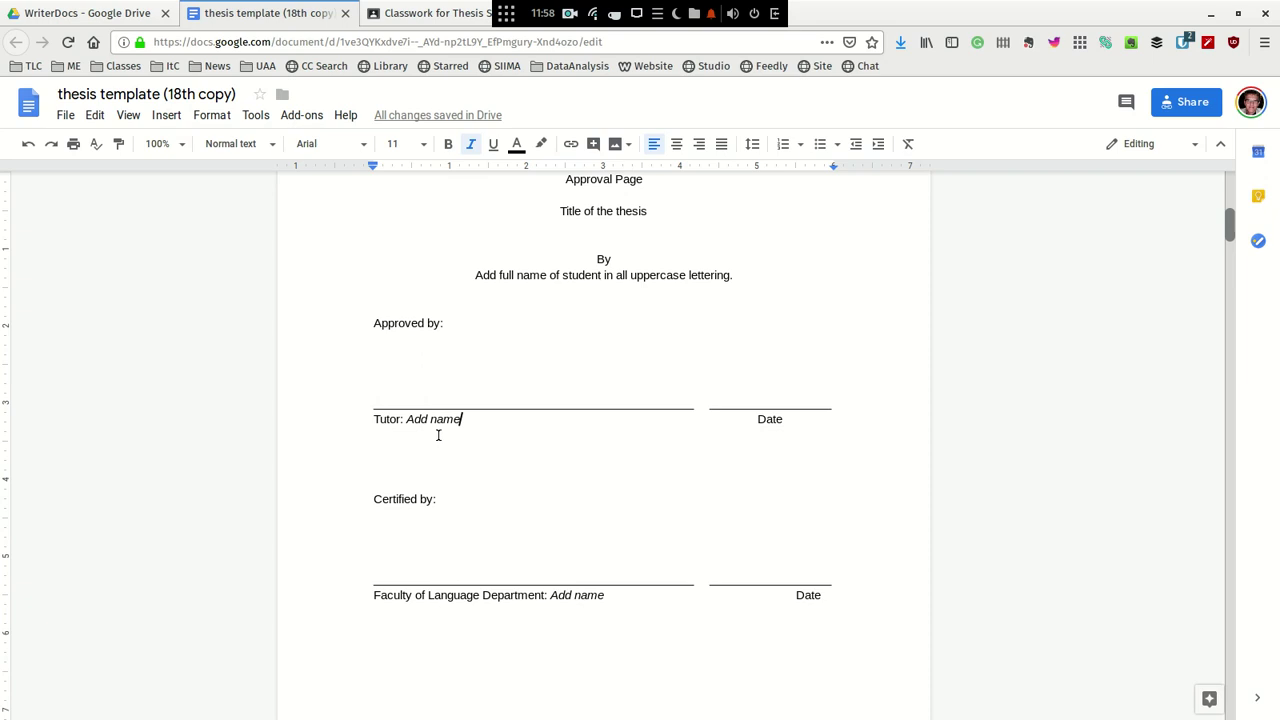
pyautogui.scroll(-3, 437, 450)
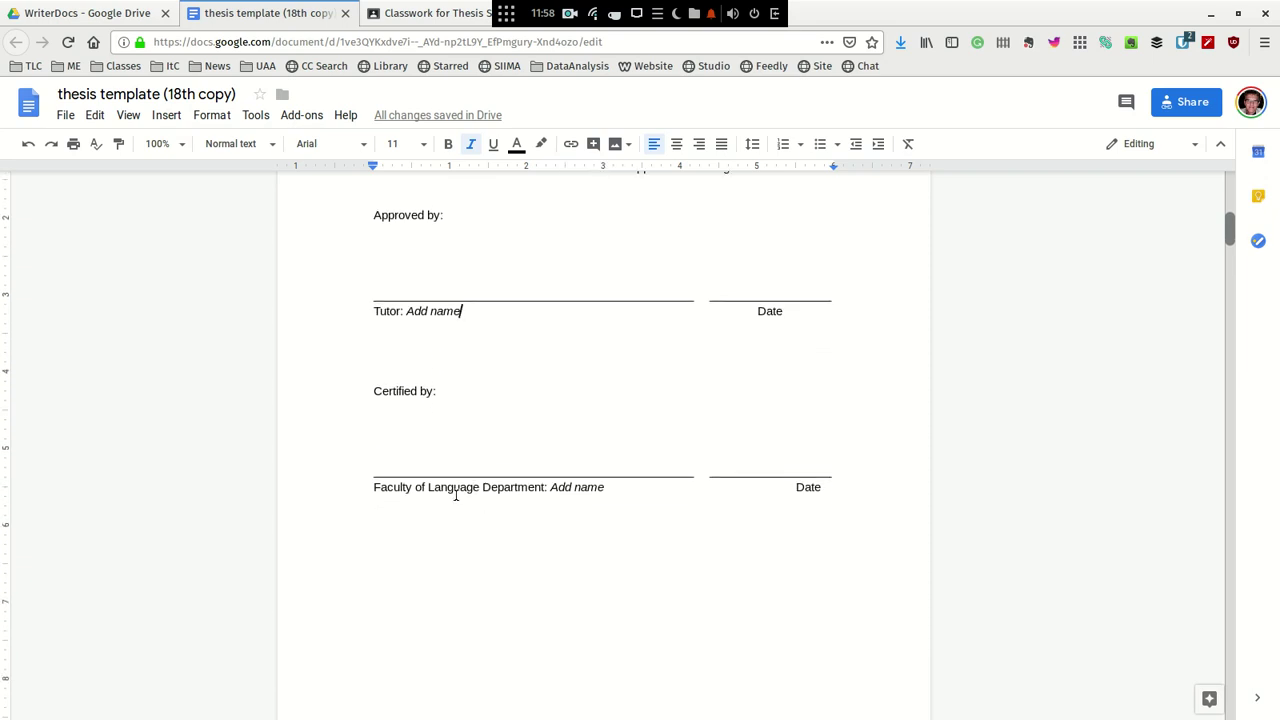
pyautogui.scroll(-2, 451, 494)
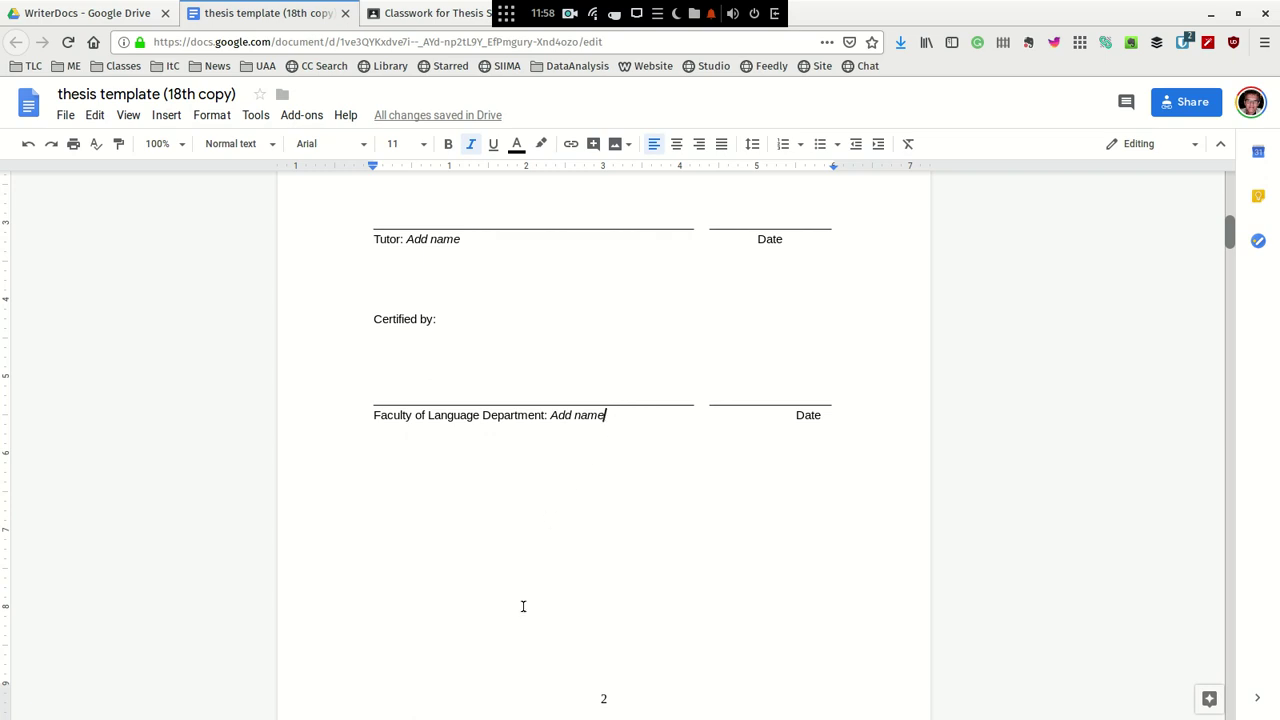
pyautogui.scroll(-10, 471, 600)
pyautogui.scroll(10, 470, 520)
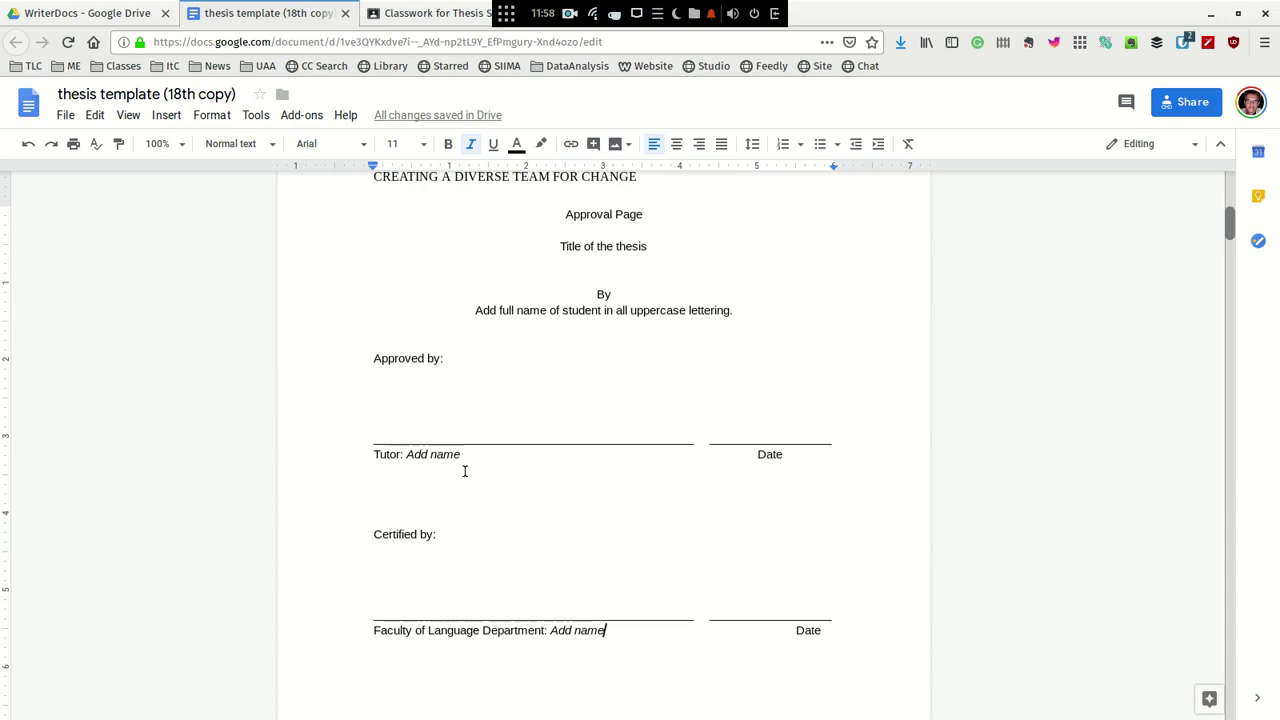
pyautogui.scroll(-1, 420, 450)
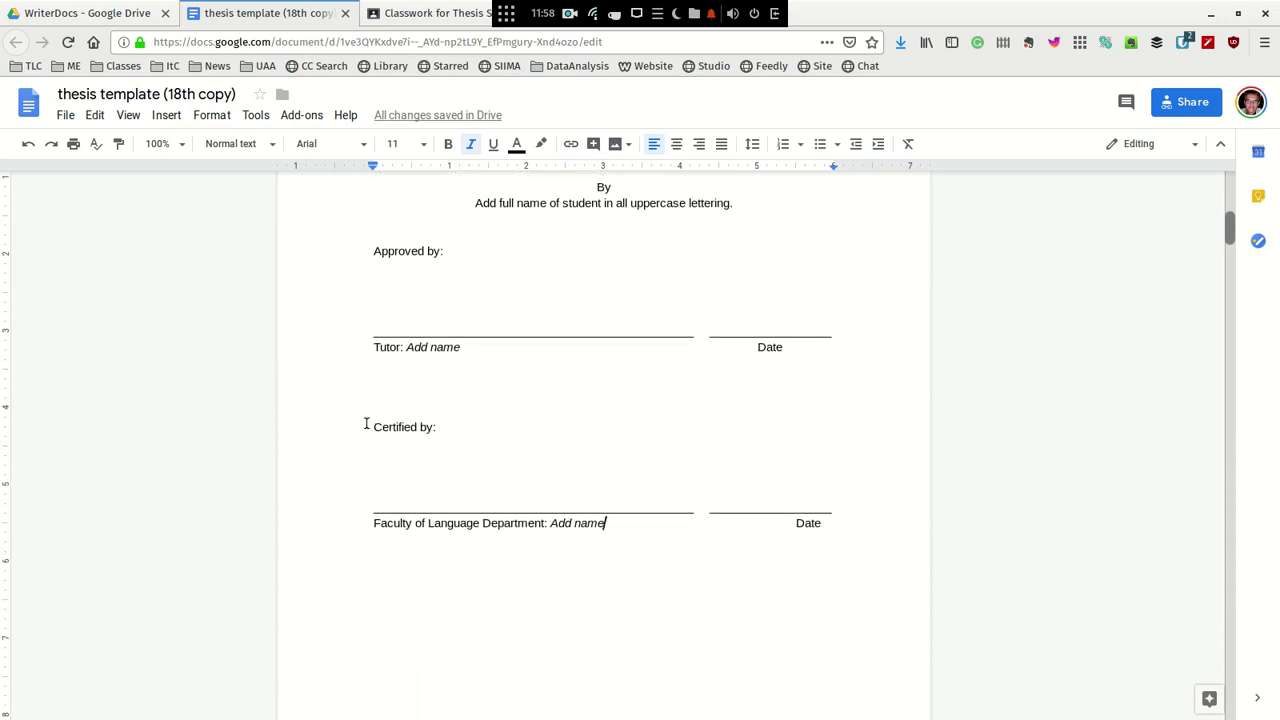
pyautogui.moveTo(366, 424); pyautogui.dragTo(884, 557)
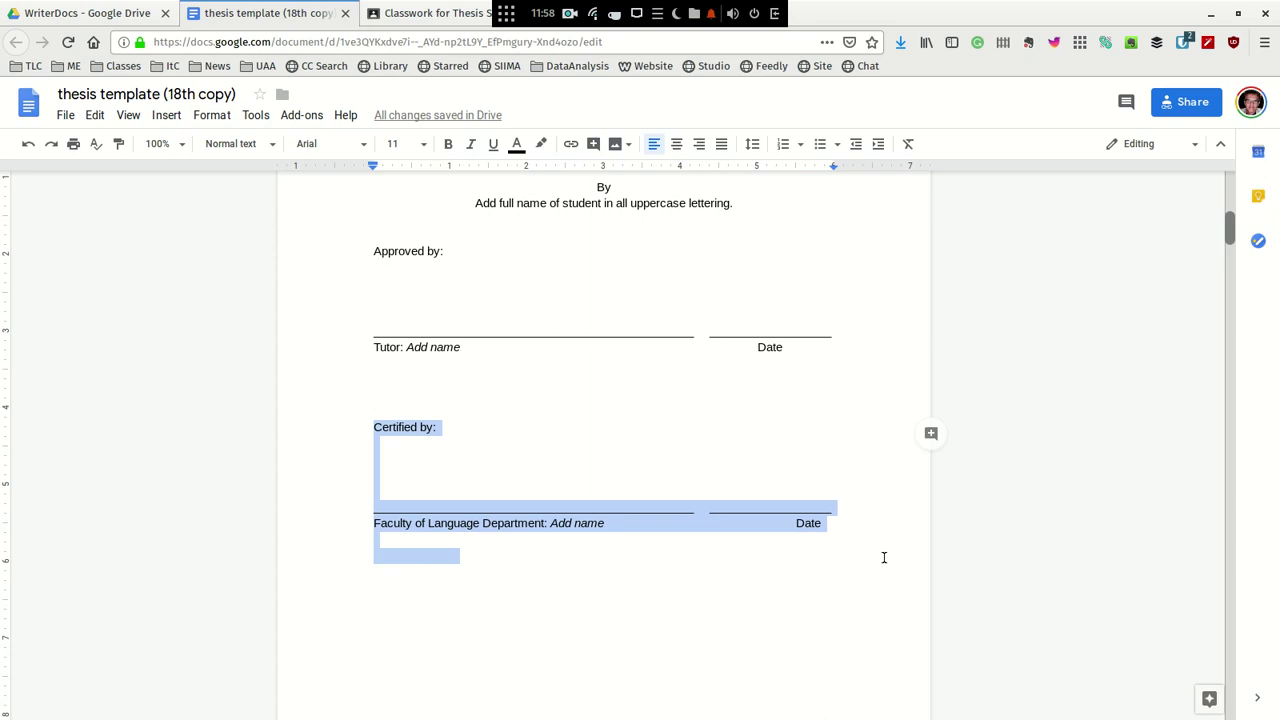
# Delete the "Certified by" block with its Faculty of Language Department name and date lines from the approval page.
pyautogui.press('Delete')
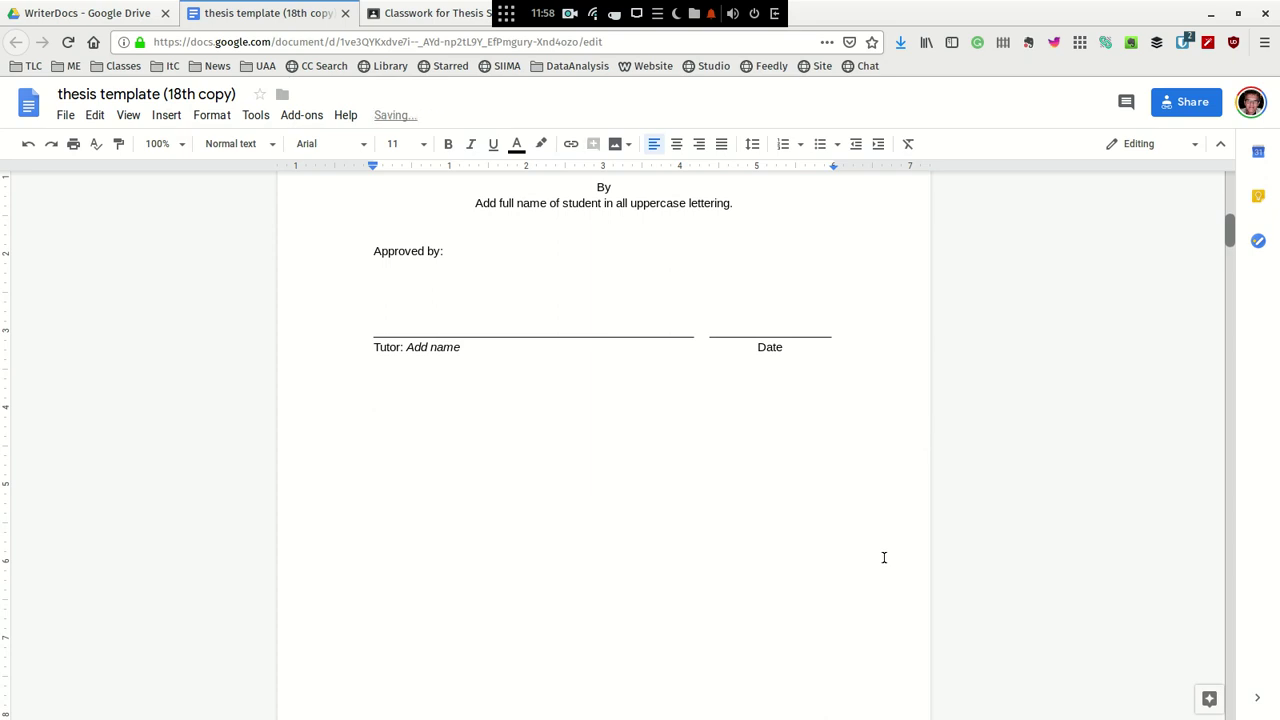
pyautogui.scroll(1, 800, 480)
pyautogui.scroll(-1, 510, 398)
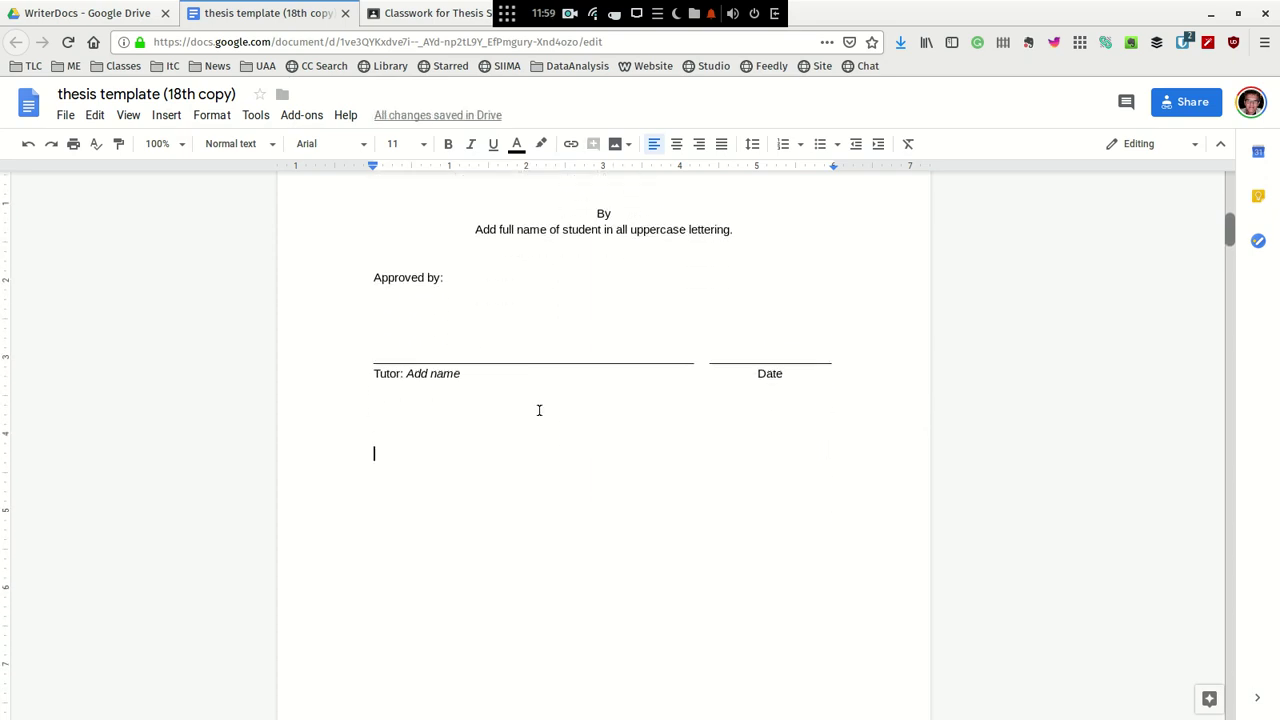
# Review the Abstract page's text placeholder with its 150-250 word limit and the Keywords line.
pyautogui.scroll(-10, 540, 409)
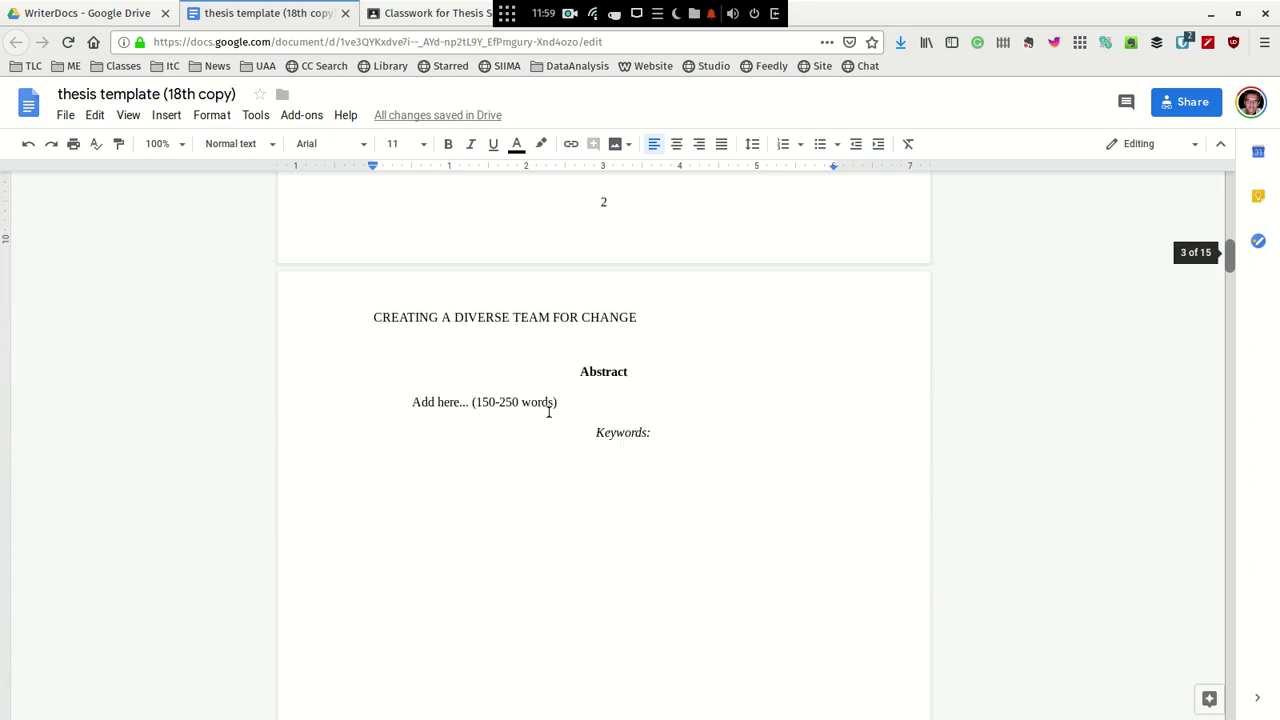
pyautogui.scroll(8, 529, 391)
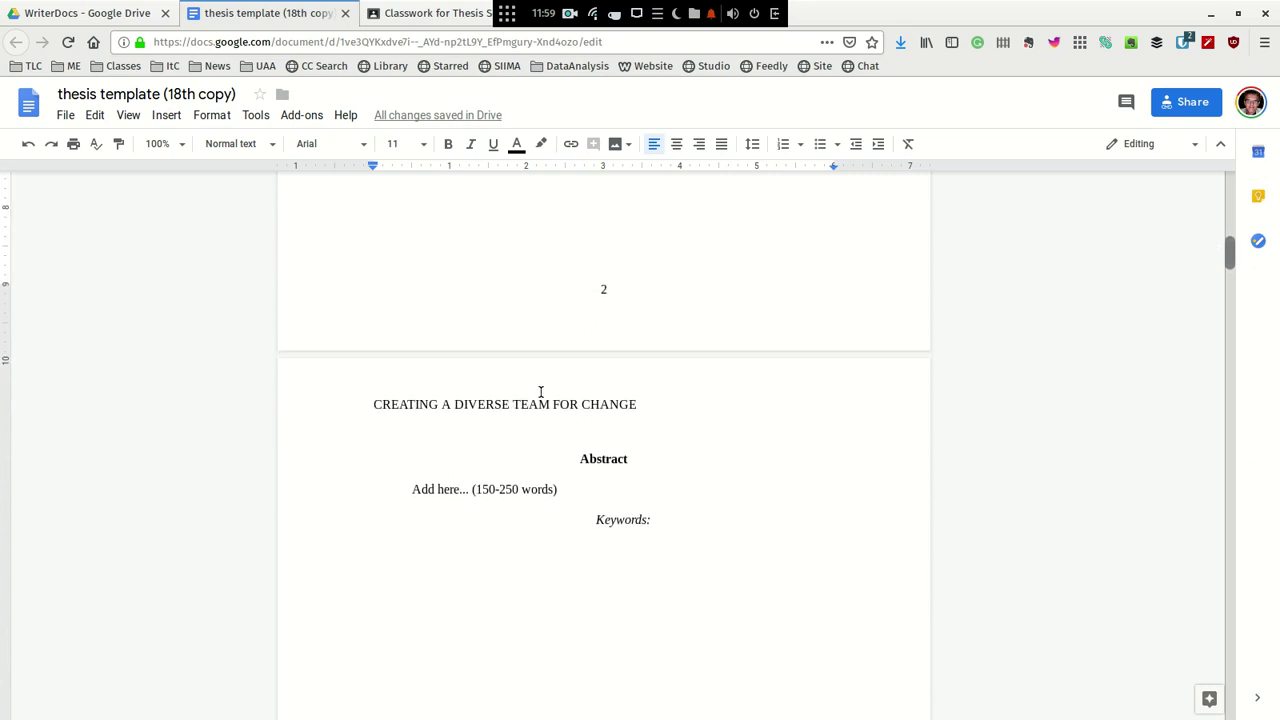
pyautogui.scroll(-2, 546, 371)
pyautogui.scroll(-6, 550, 372)
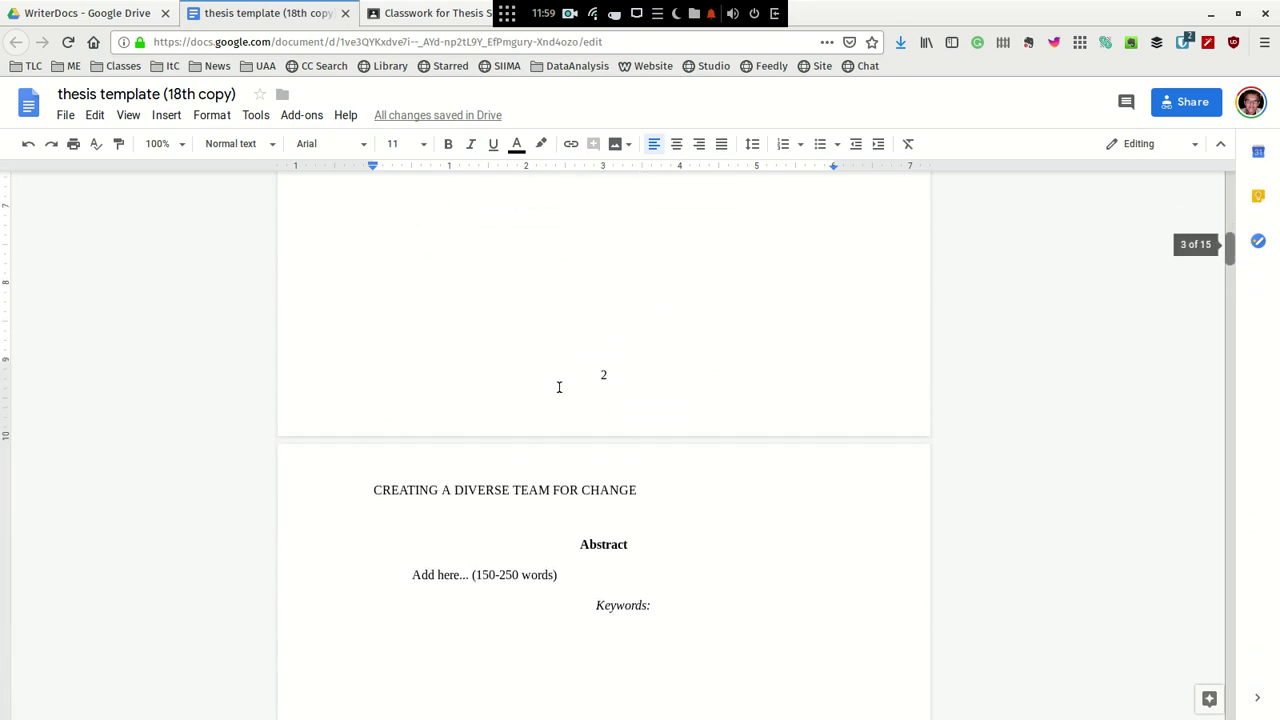
pyautogui.scroll(-9, 689, 383)
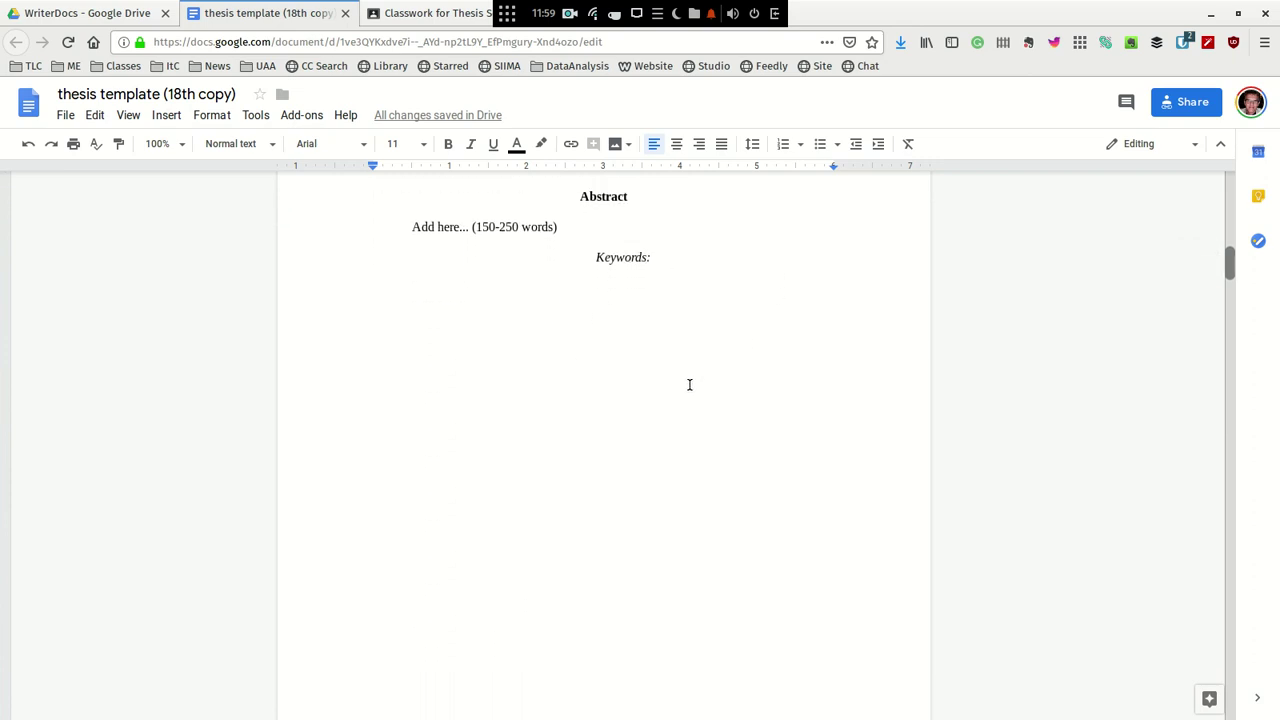
# Look through the Table of Contents page, the blank page after it and the start of the thesis body.
pyautogui.scroll(-9, 689, 386)
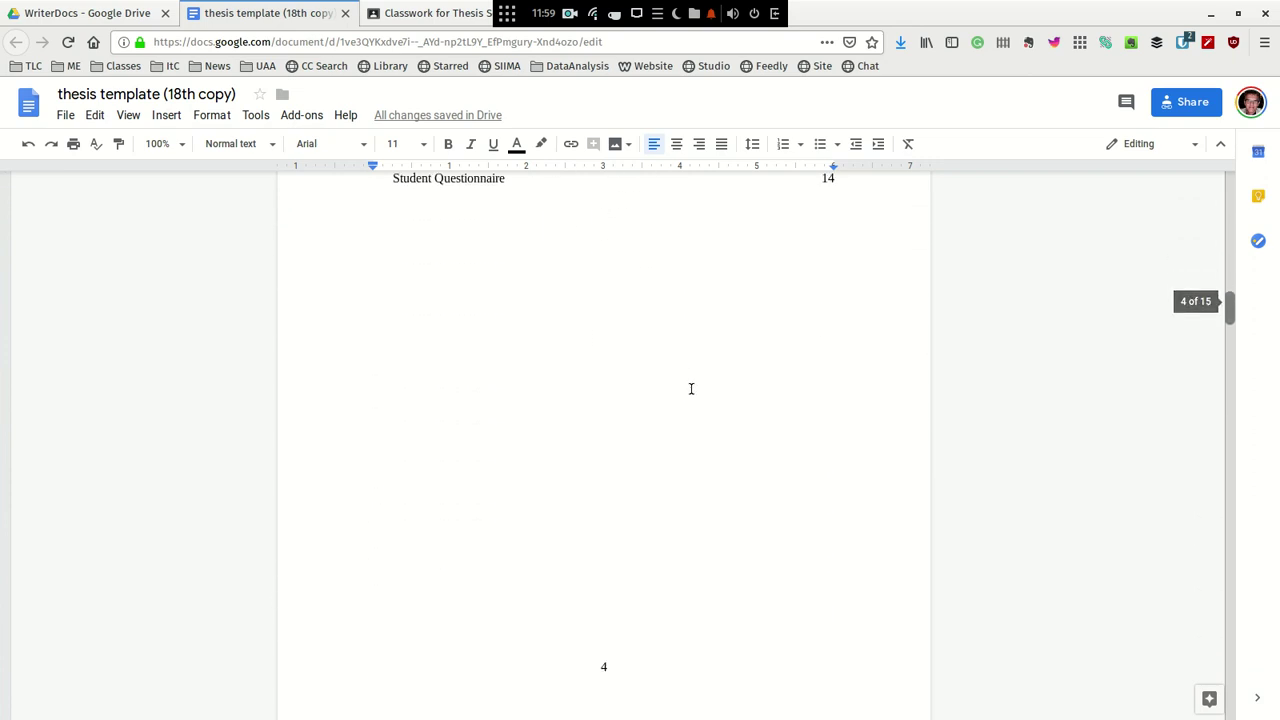
pyautogui.scroll(3, 705, 366)
pyautogui.scroll(-12, 708, 363)
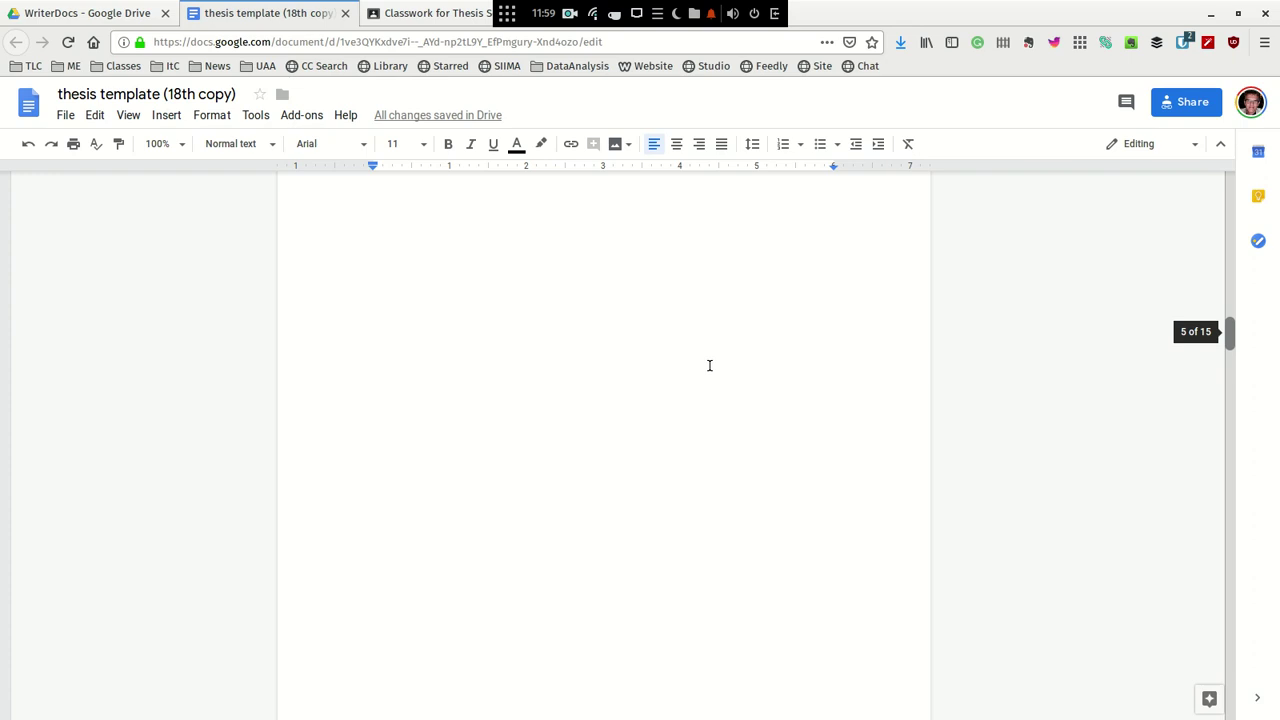
pyautogui.scroll(3, 714, 370)
pyautogui.scroll(1, 716, 352)
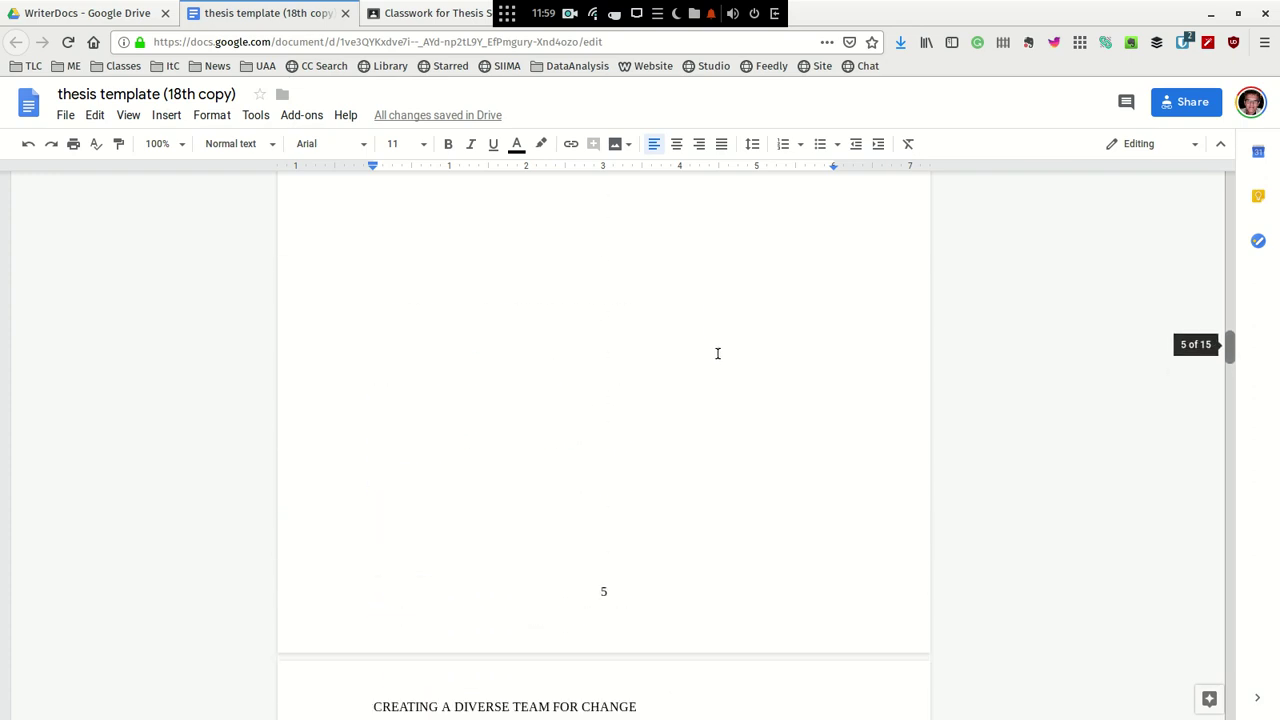
pyautogui.scroll(-4, 714, 358)
pyautogui.scroll(-4, 708, 362)
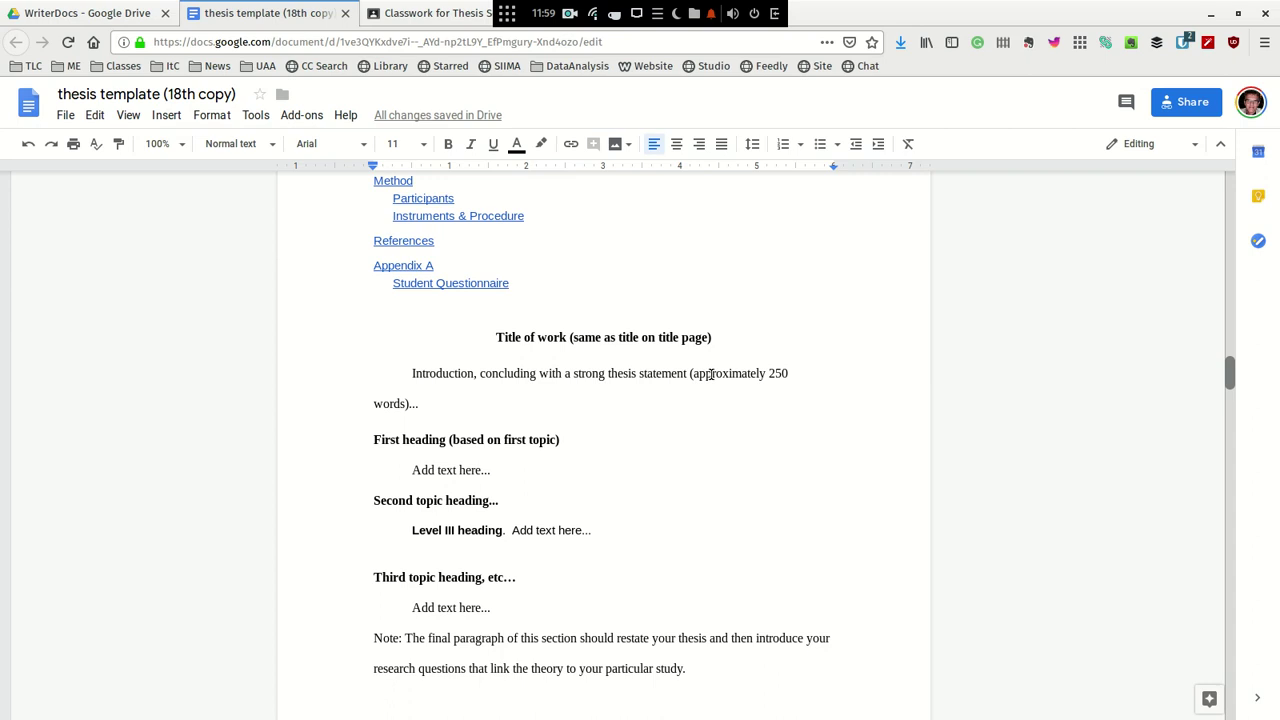
# Compare the linked contents list above the "Title of work" heading with the Table of Contents page.
pyautogui.scroll(7, 710, 370)
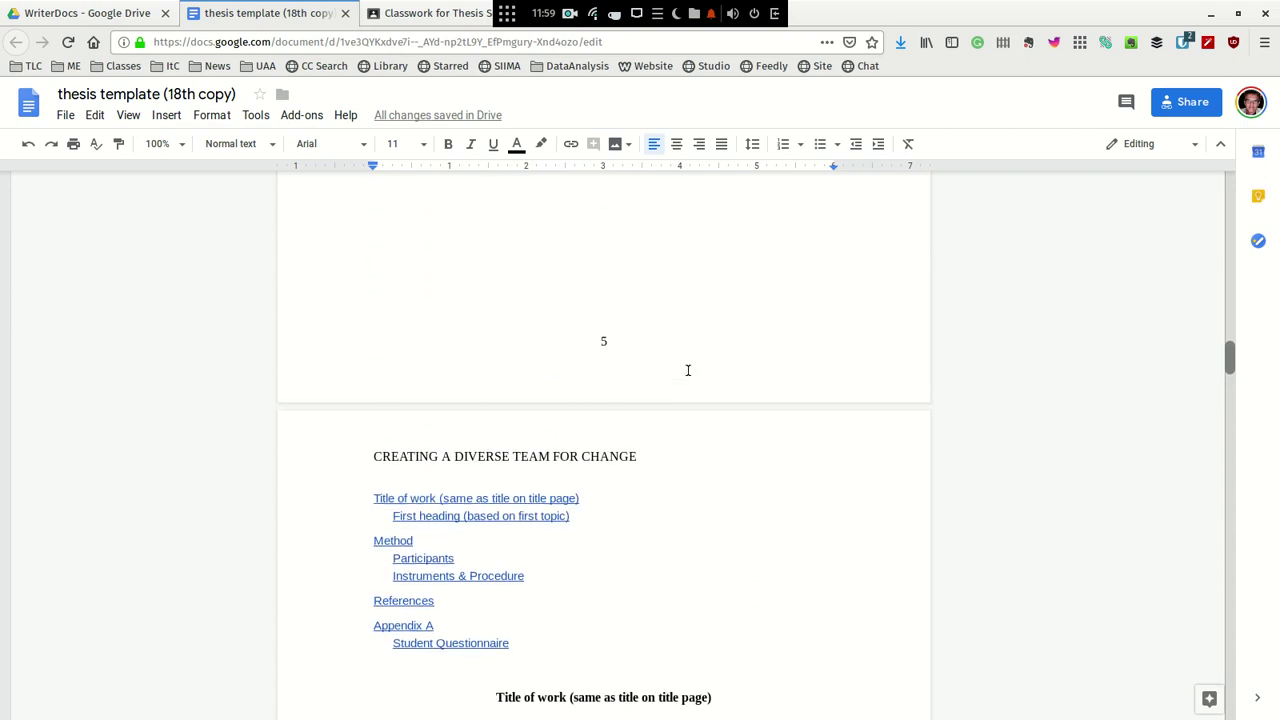
pyautogui.scroll(-5, 660, 385)
pyautogui.click(490, 440)
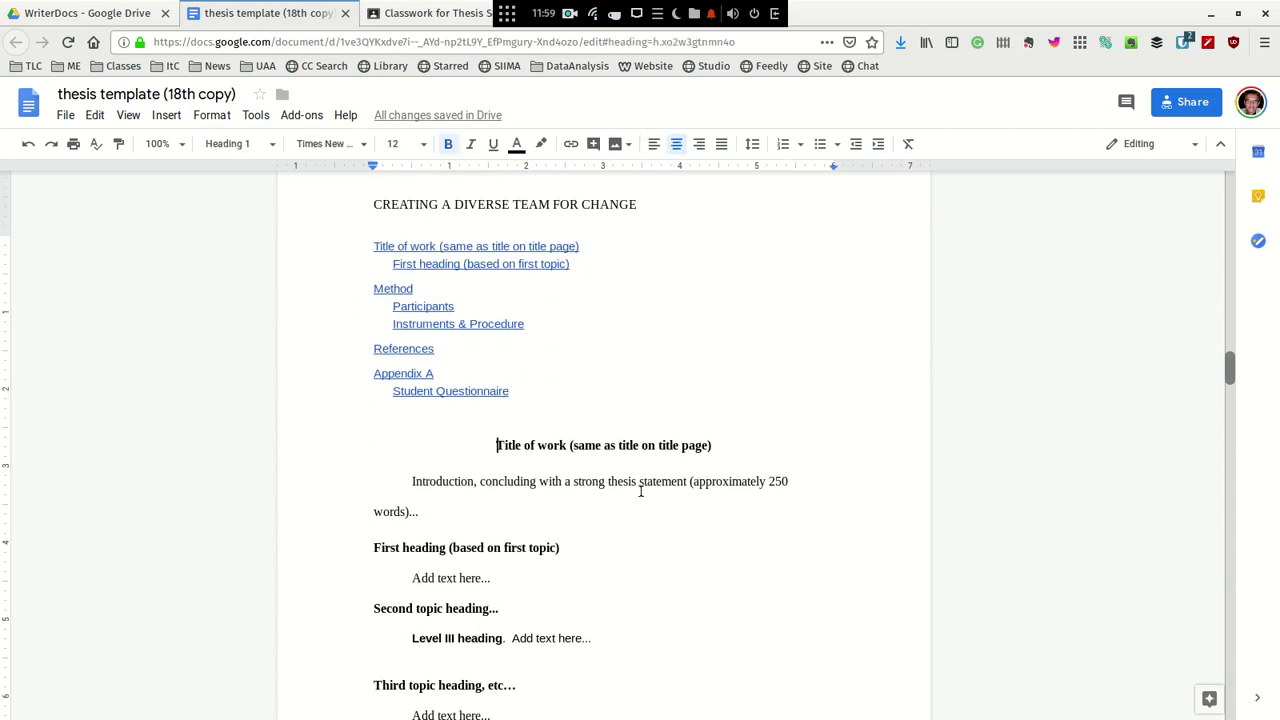
pyautogui.scroll(10, 654, 330)
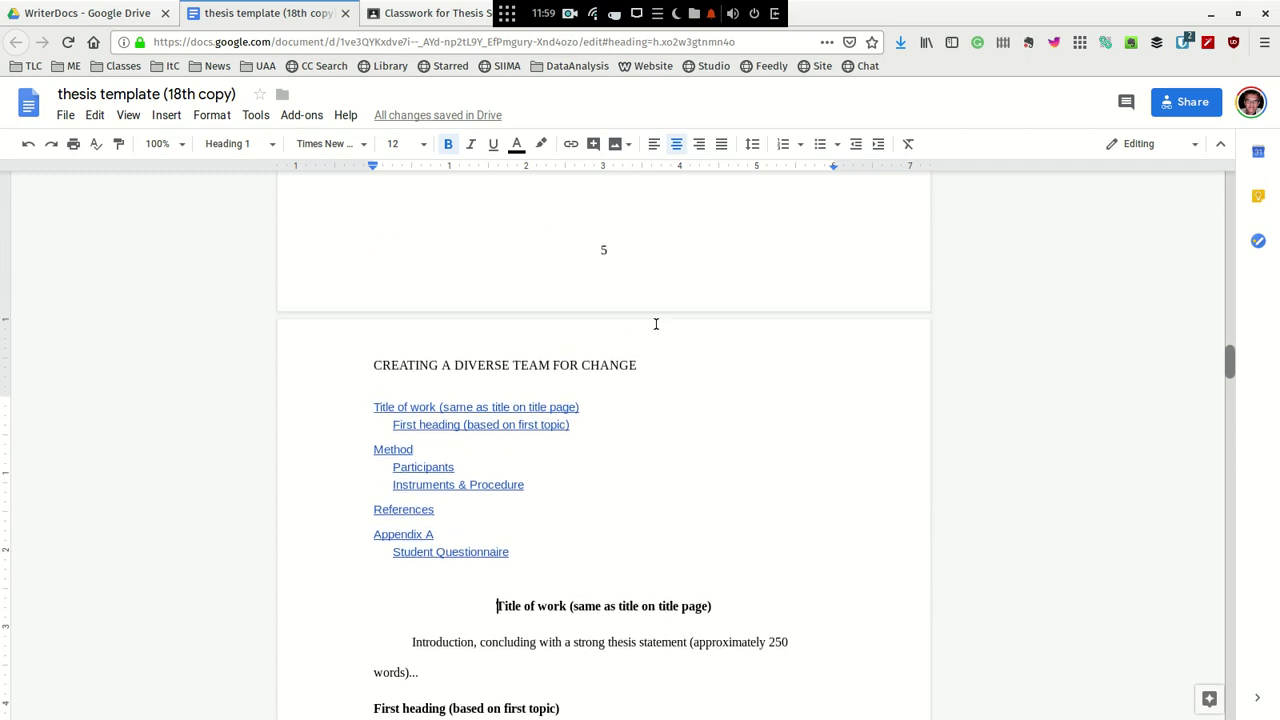
pyautogui.scroll(-8, 660, 377)
pyautogui.scroll(4, 676, 382)
pyautogui.scroll(8, 678, 380)
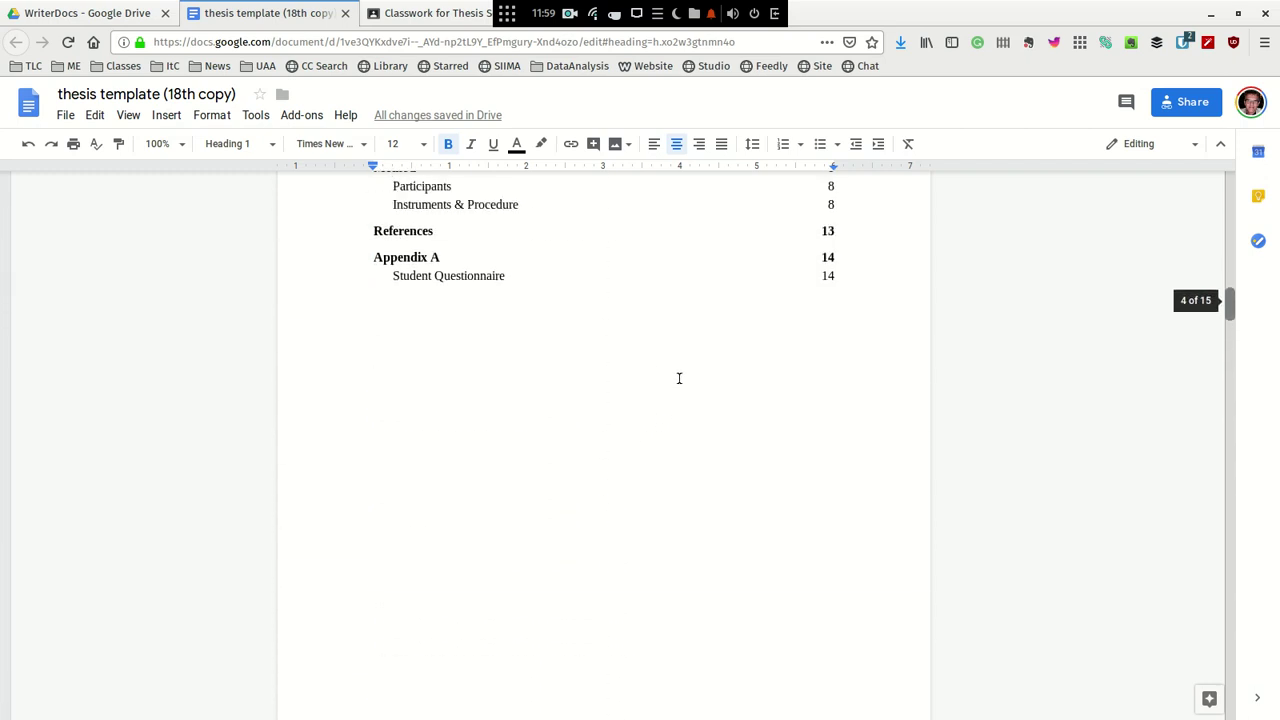
pyautogui.scroll(-10, 580, 395)
pyautogui.scroll(6, 583, 400)
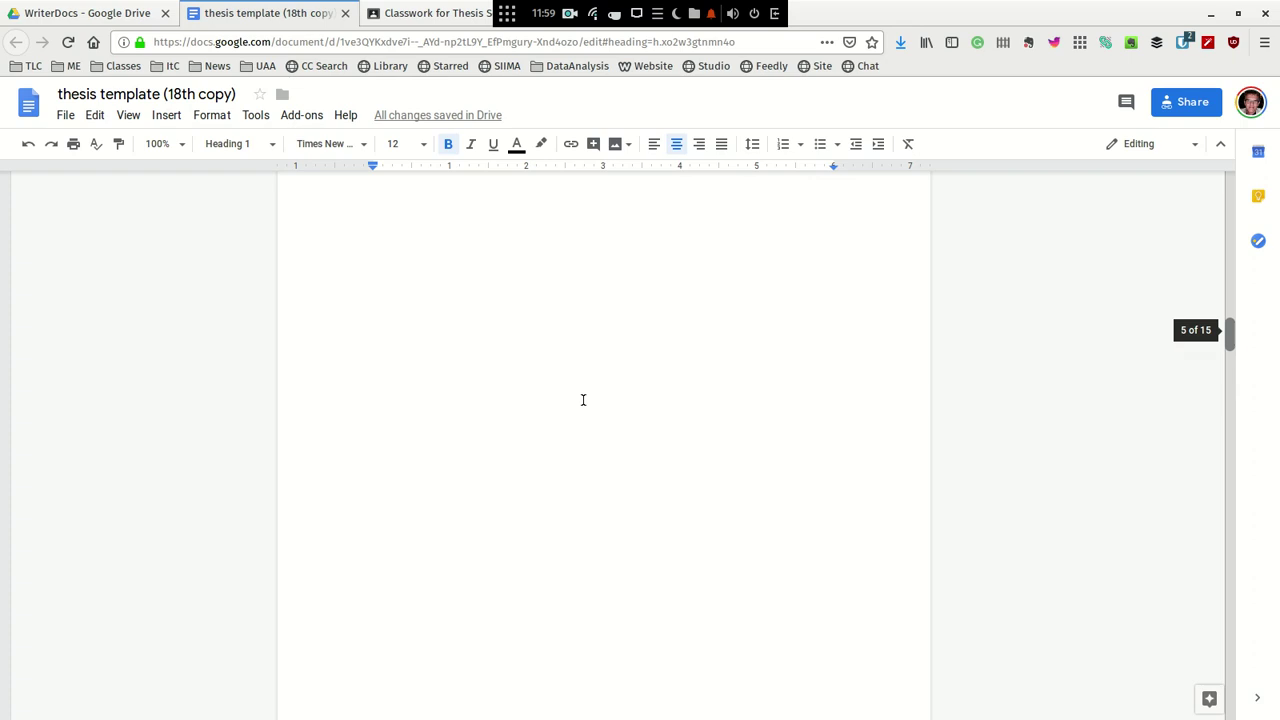
pyautogui.scroll(-7, 583, 395)
pyautogui.scroll(5, 583, 393)
pyautogui.scroll(-3, 583, 393)
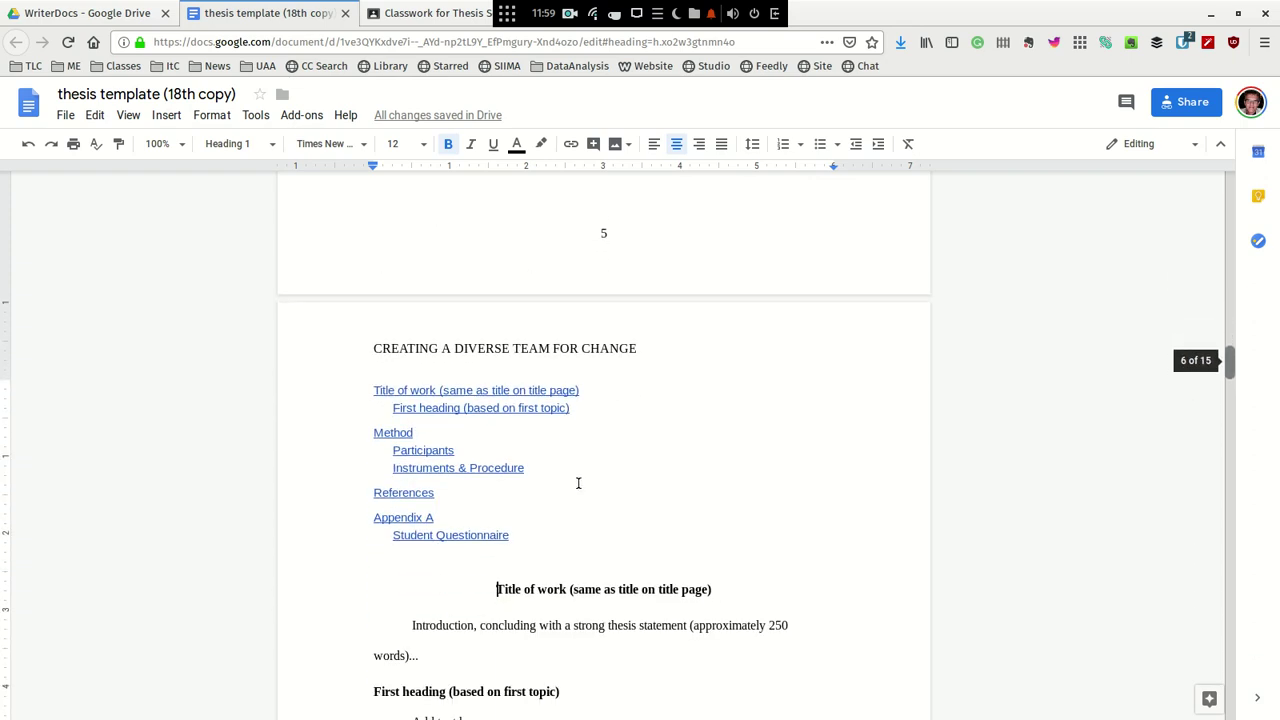
# Delete the linked contents list above the "Title of work" heading, keeping the list on the Table of Contents page.
pyautogui.click(551, 540)
pyautogui.moveTo(551, 540); pyautogui.dragTo(323, 387)
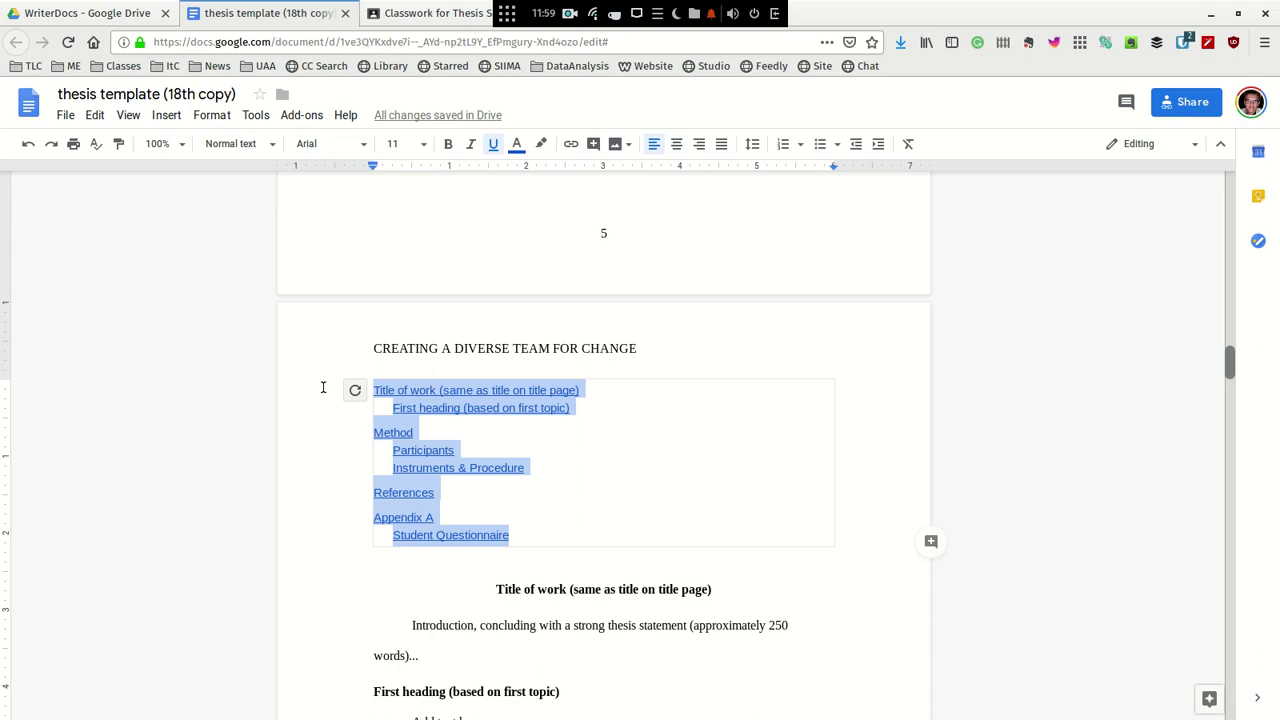
pyautogui.press('BackSpace')
pyautogui.scroll(10, 431, 283)
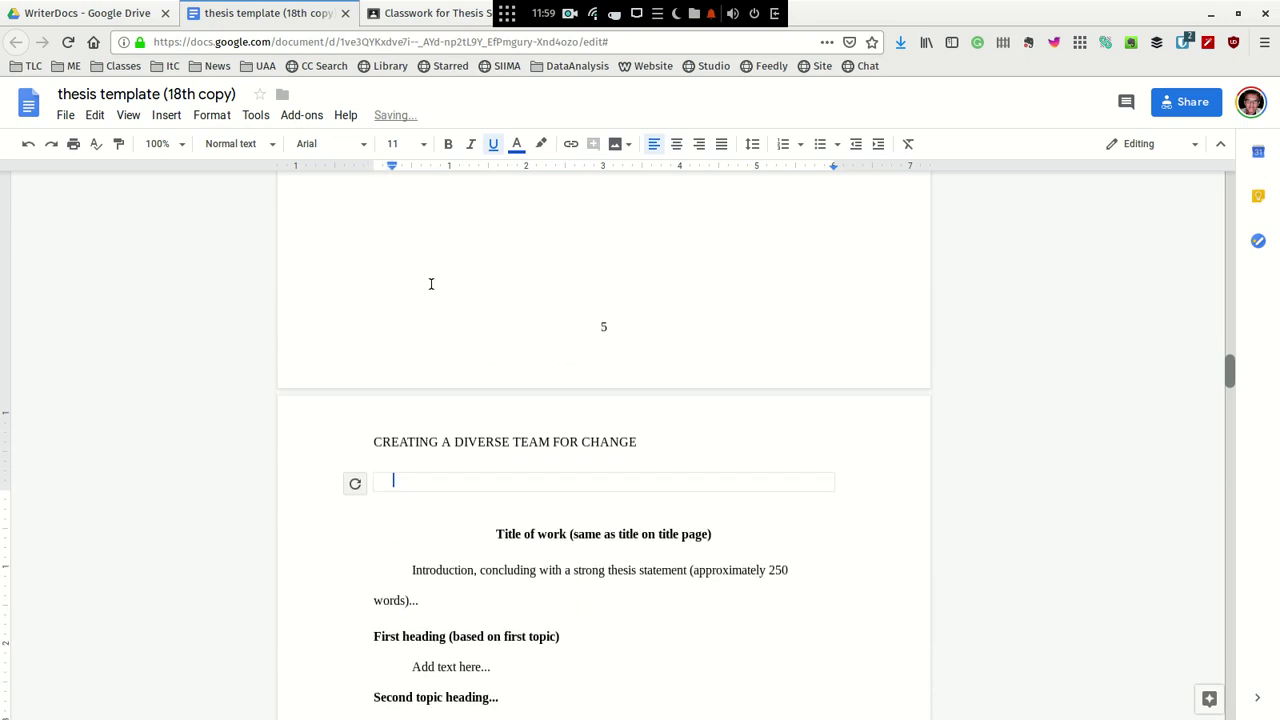
pyautogui.scroll(3, 531, 500)
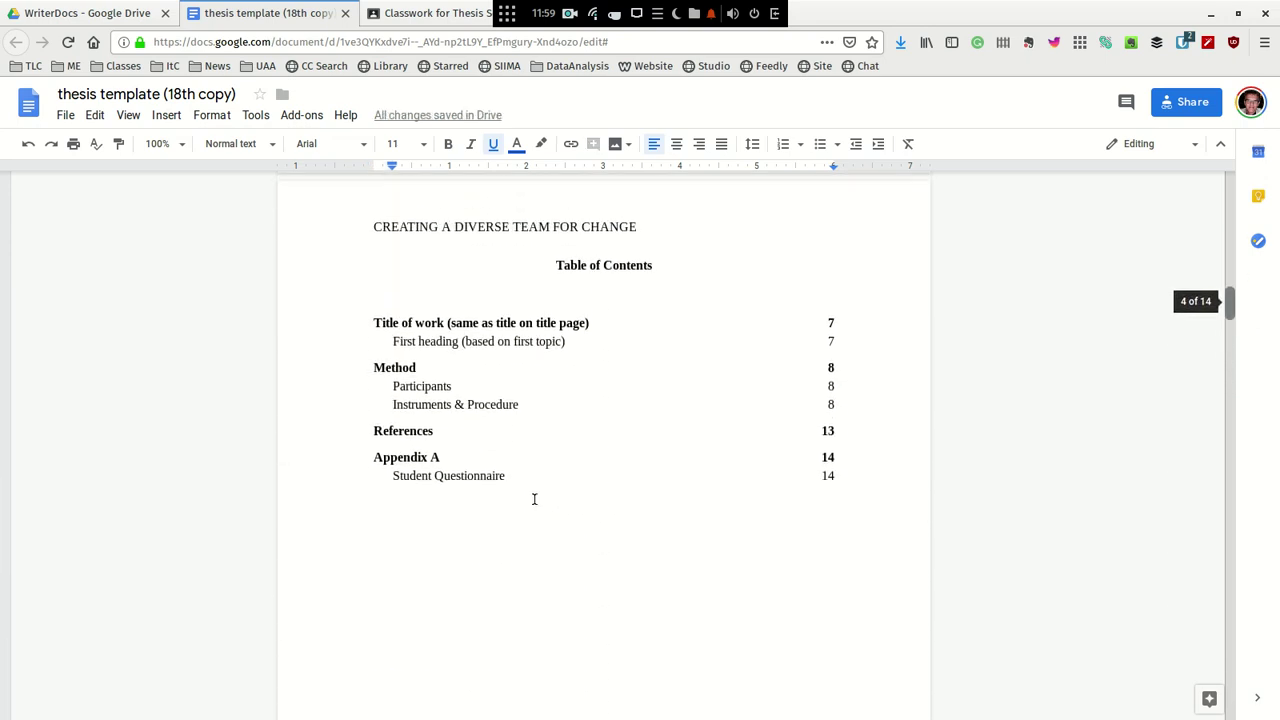
# Remove the extra empty line above the "Title of work" heading.
pyautogui.scroll(-7, 549, 446)
pyautogui.click(578, 470)
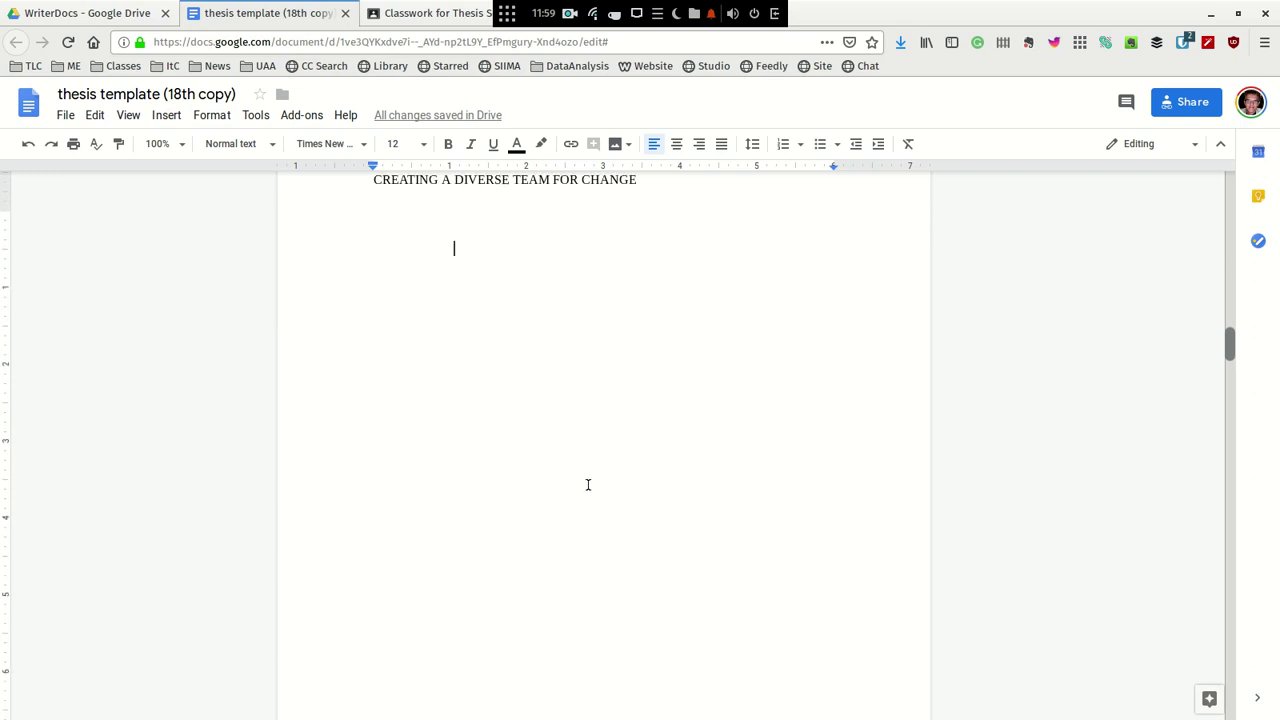
pyautogui.scroll(-10, 588, 485)
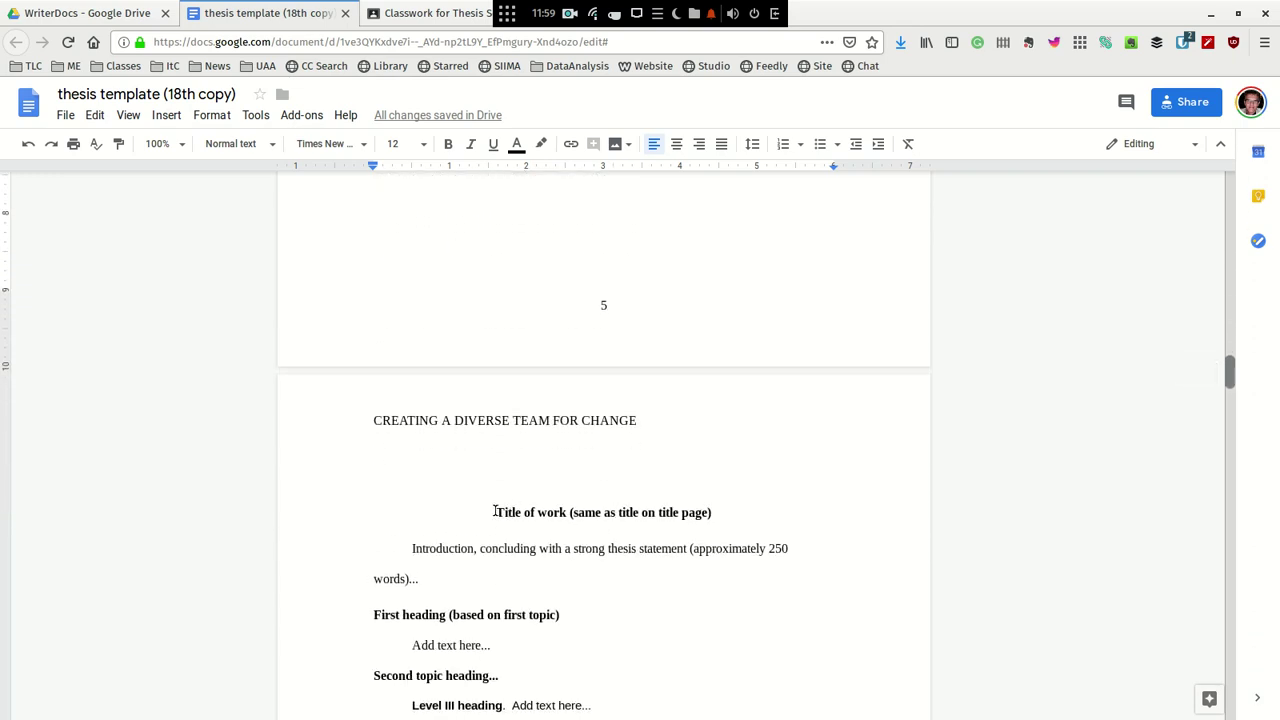
pyautogui.click(495, 511)
pyautogui.press('BackSpace')
pyautogui.press('BackSpace')
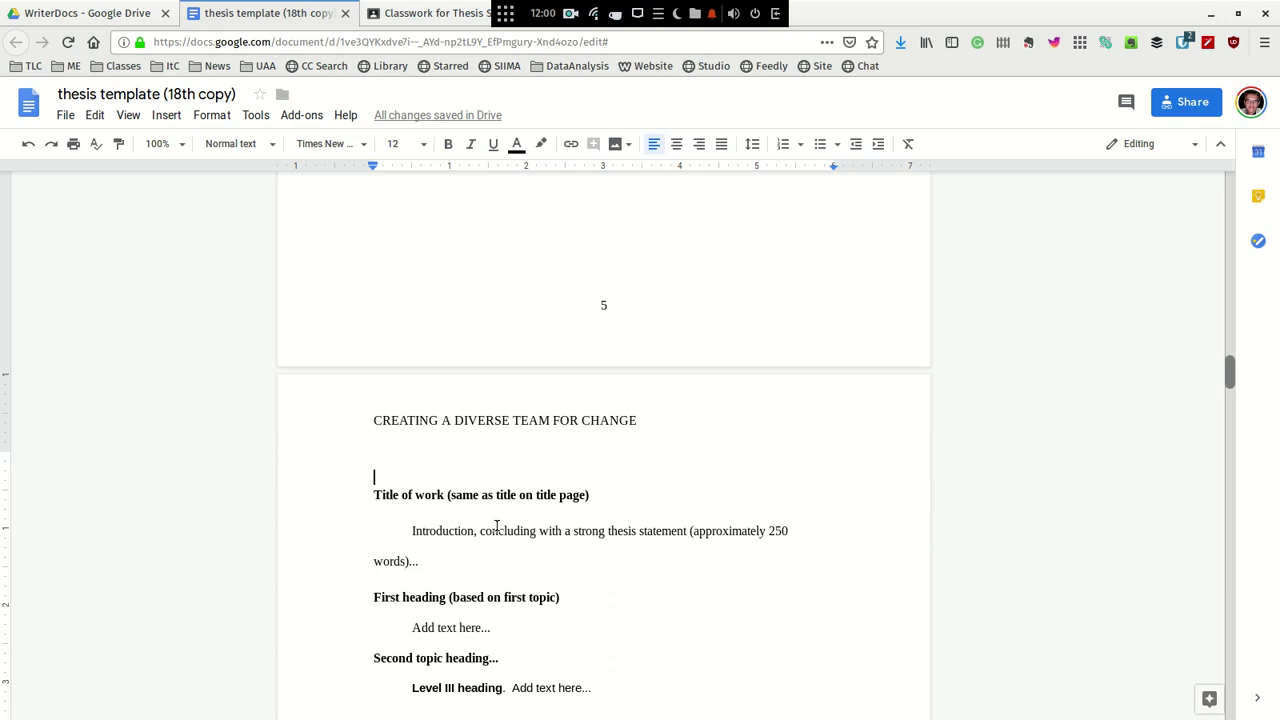
# Remove the blank page between the Table of Contents page and the "Title of work" page.
pyautogui.scroll(10, 623, 457)
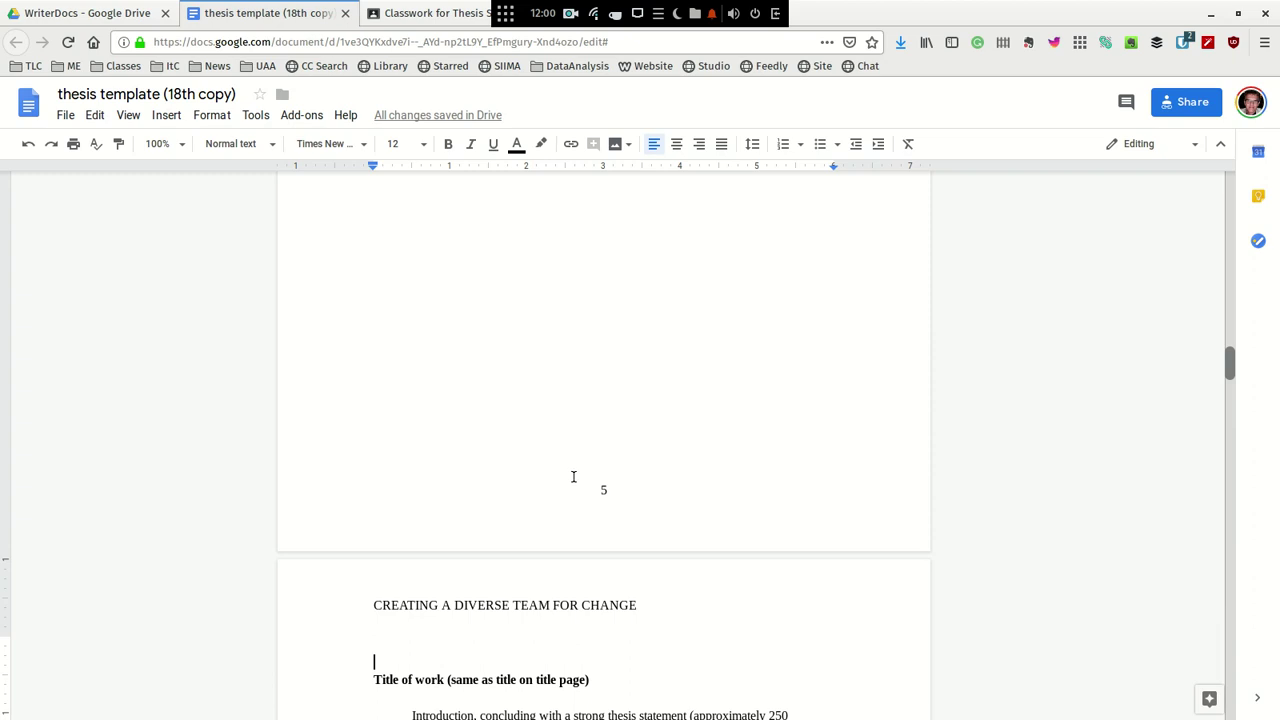
pyautogui.scroll(3, 575, 440)
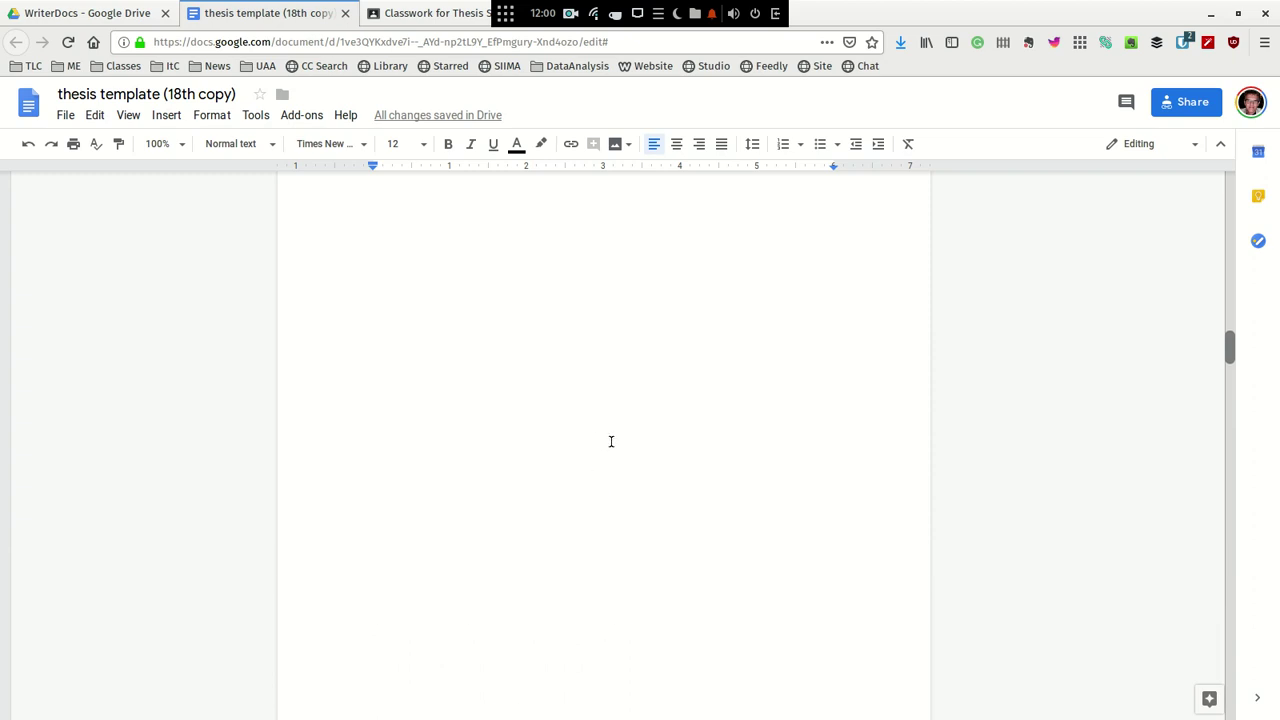
pyautogui.hotkey('ctrl', 'z')
pyautogui.hotkey('ctrl', 'z')
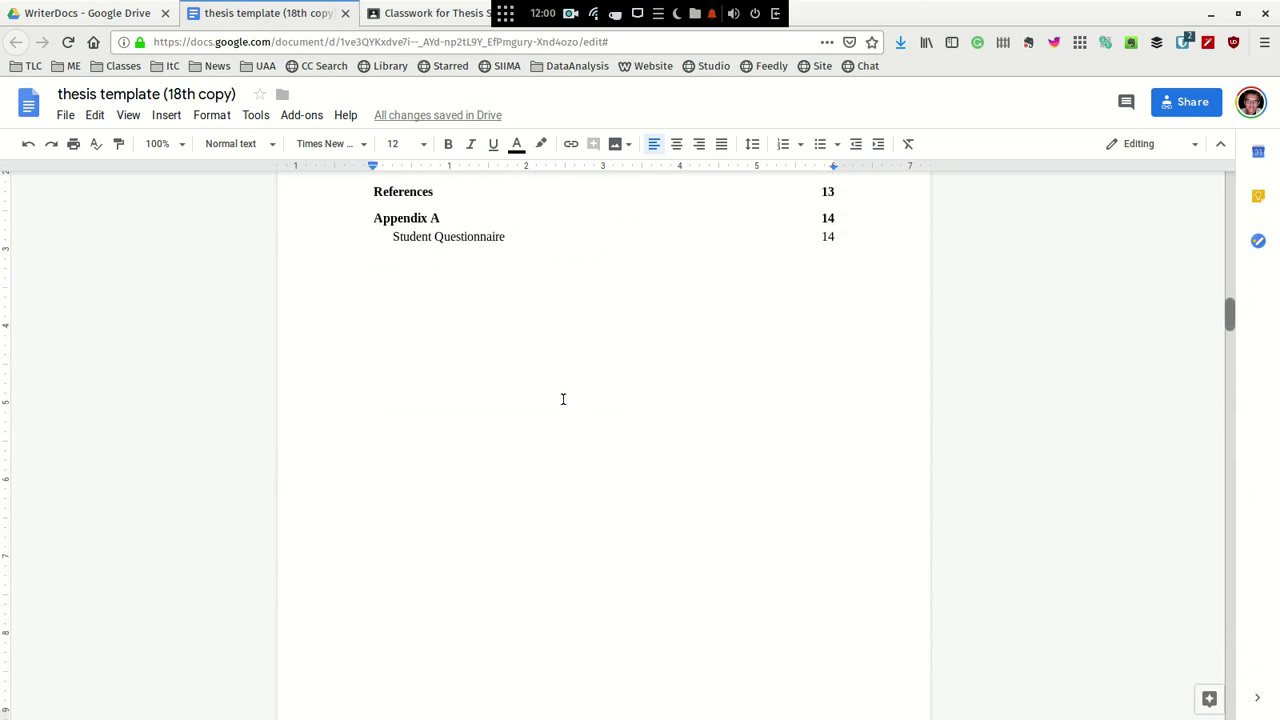
pyautogui.hotkey('ctrl', 'z')
pyautogui.hotkey('ctrl', 'z')
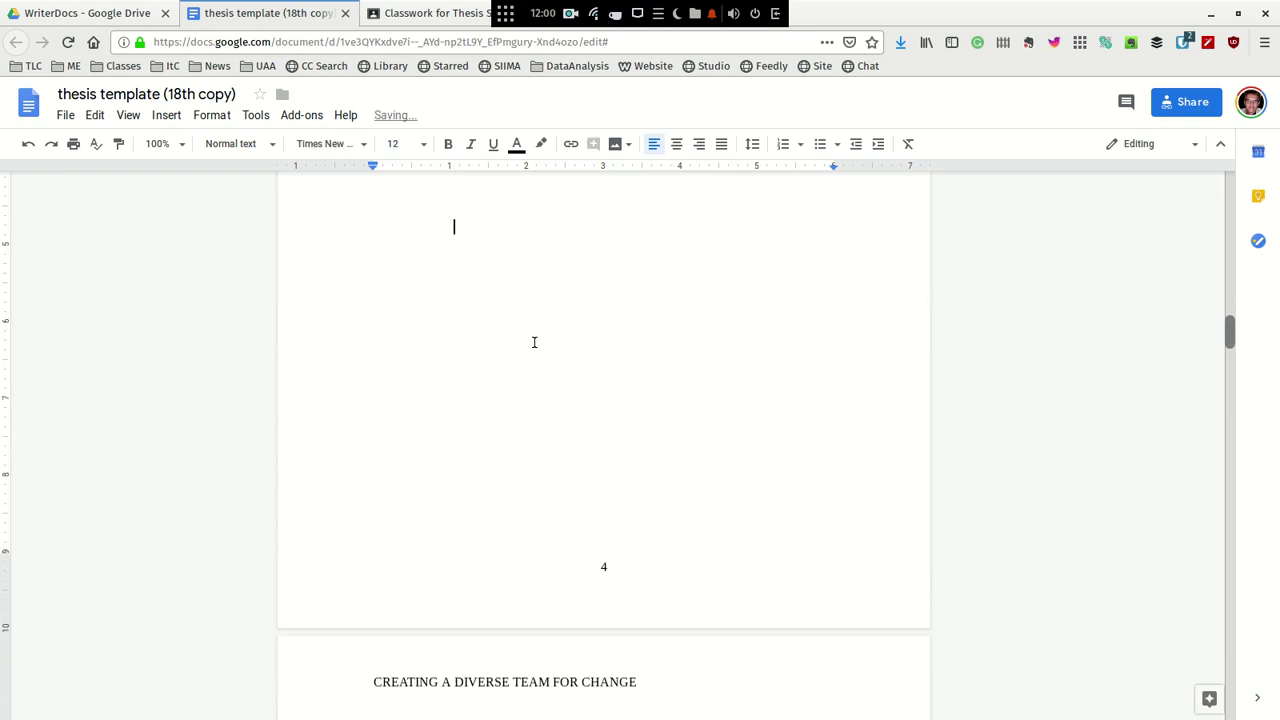
pyautogui.hotkey('ctrl', 'z')
pyautogui.hotkey('ctrl', 'z')
pyautogui.hotkey('ctrl', 'z')
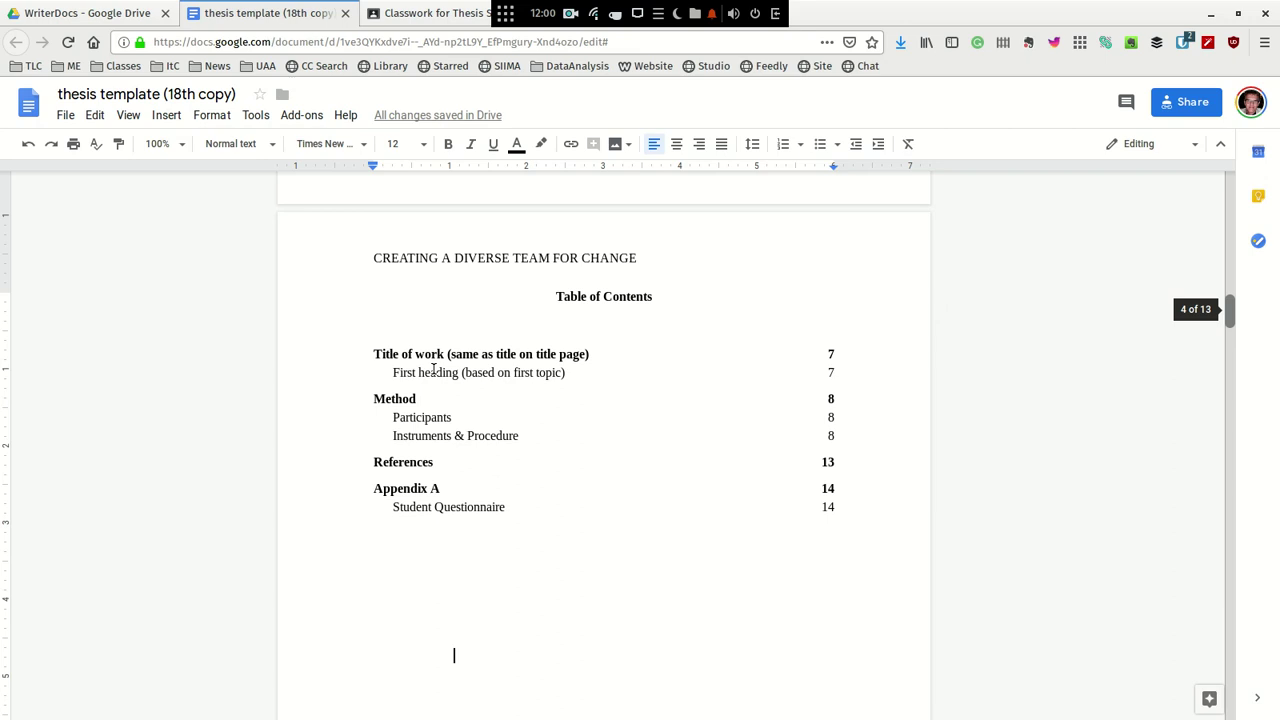
pyautogui.hotkey('ctrl', 'z')
pyautogui.hotkey('ctrl', 'z')
pyautogui.hotkey('ctrl', 'z')
pyautogui.hotkey('ctrl', 'z')
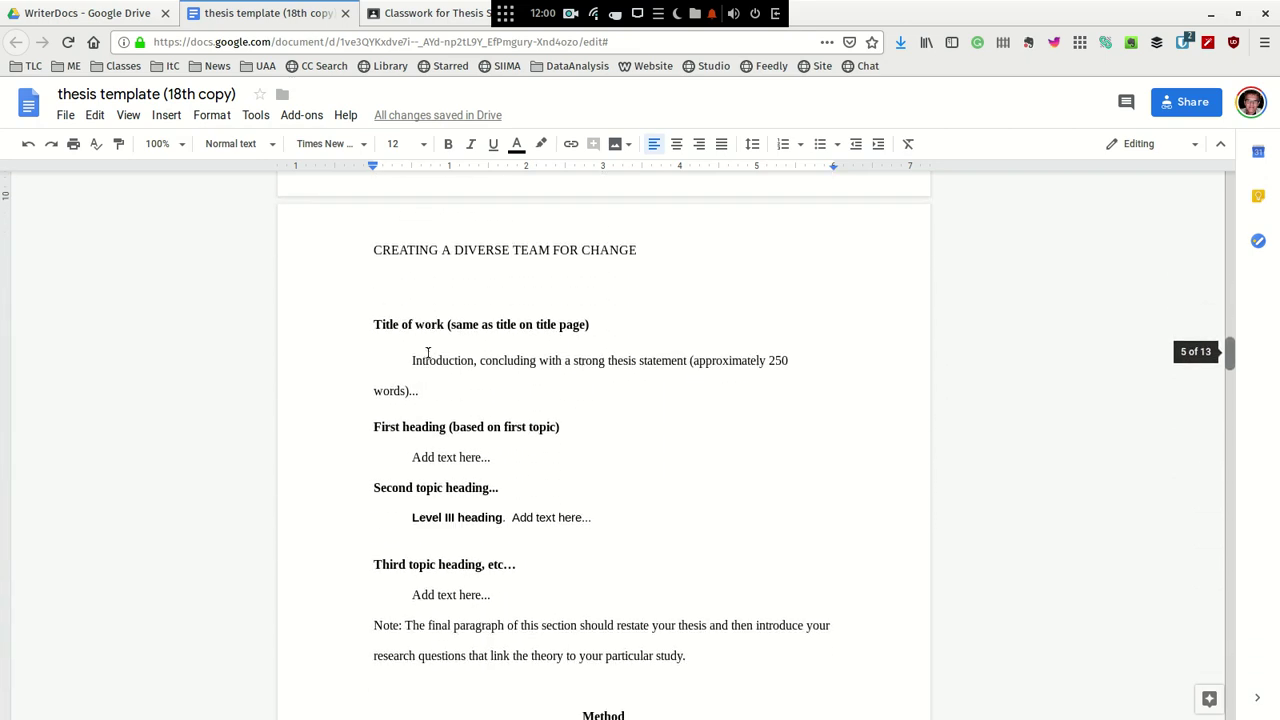
# Center the "Title of work (same as title on title page)" heading.
pyautogui.click(376, 324)
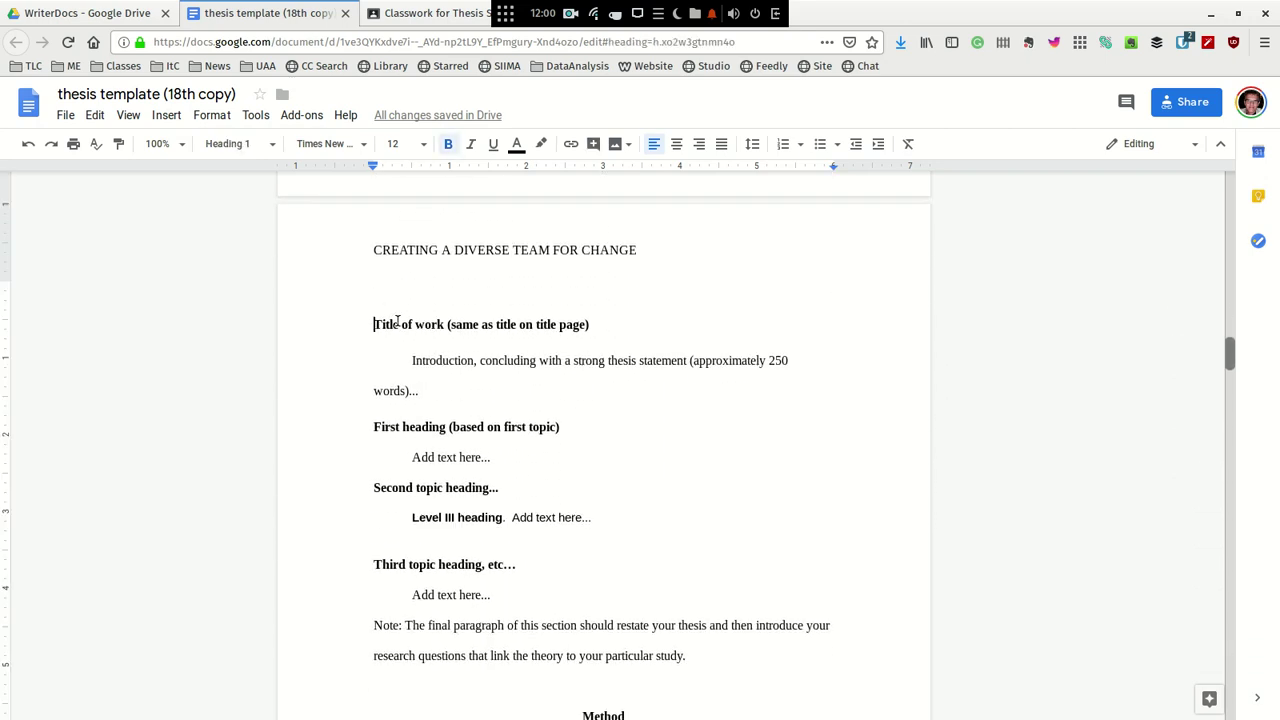
pyautogui.click(681, 145)
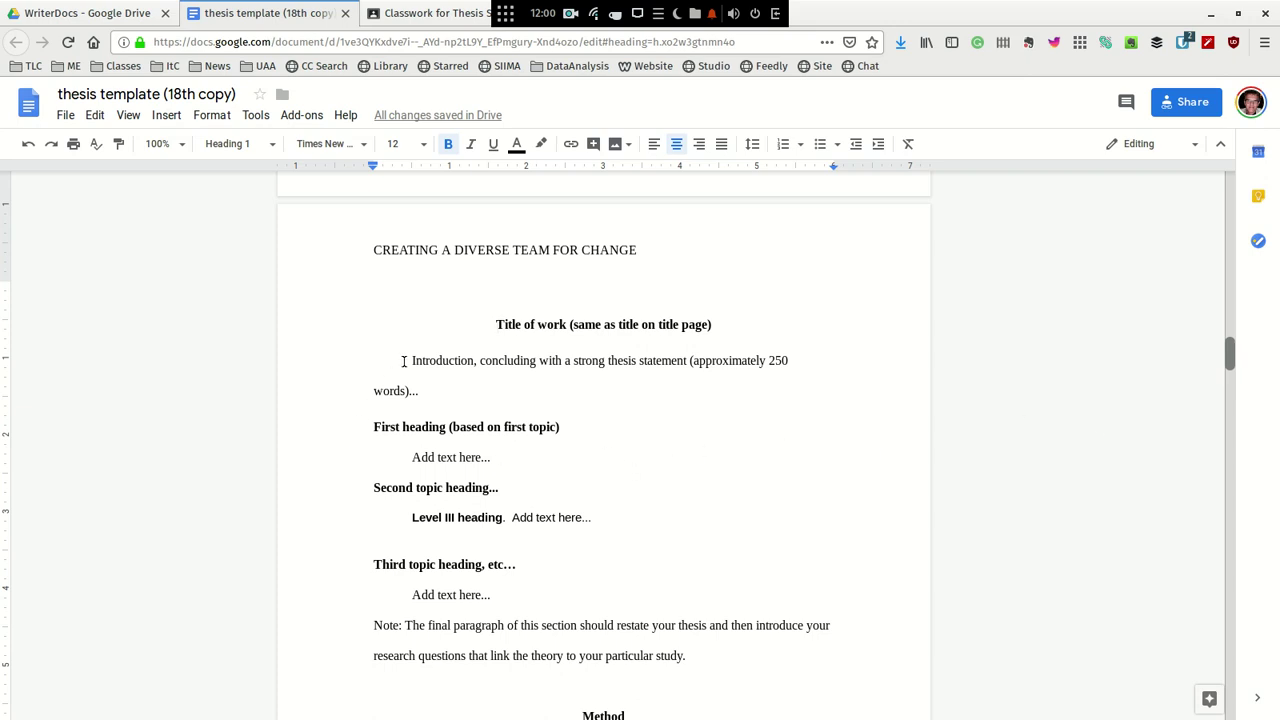
# Review the body from the introduction and topic headings through the Results and Discussion section's table and figures.
pyautogui.moveTo(403, 361); pyautogui.dragTo(647, 615)
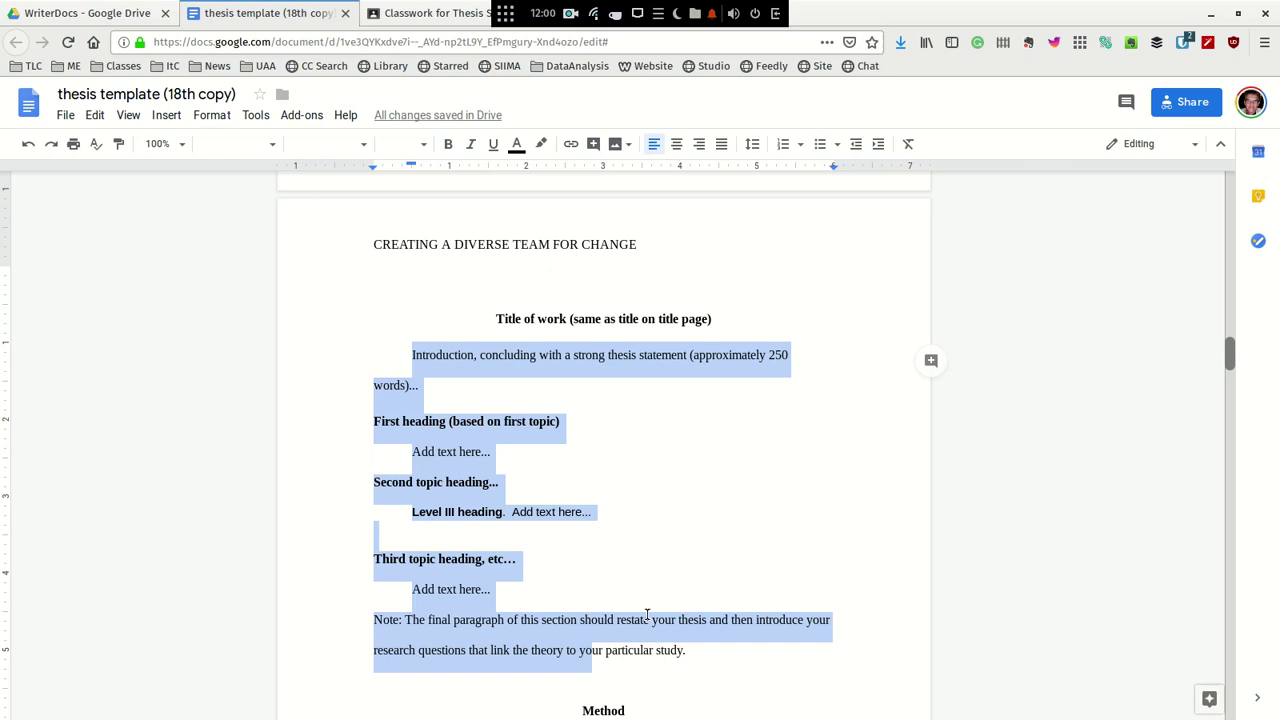
pyautogui.scroll(-10, 655, 590)
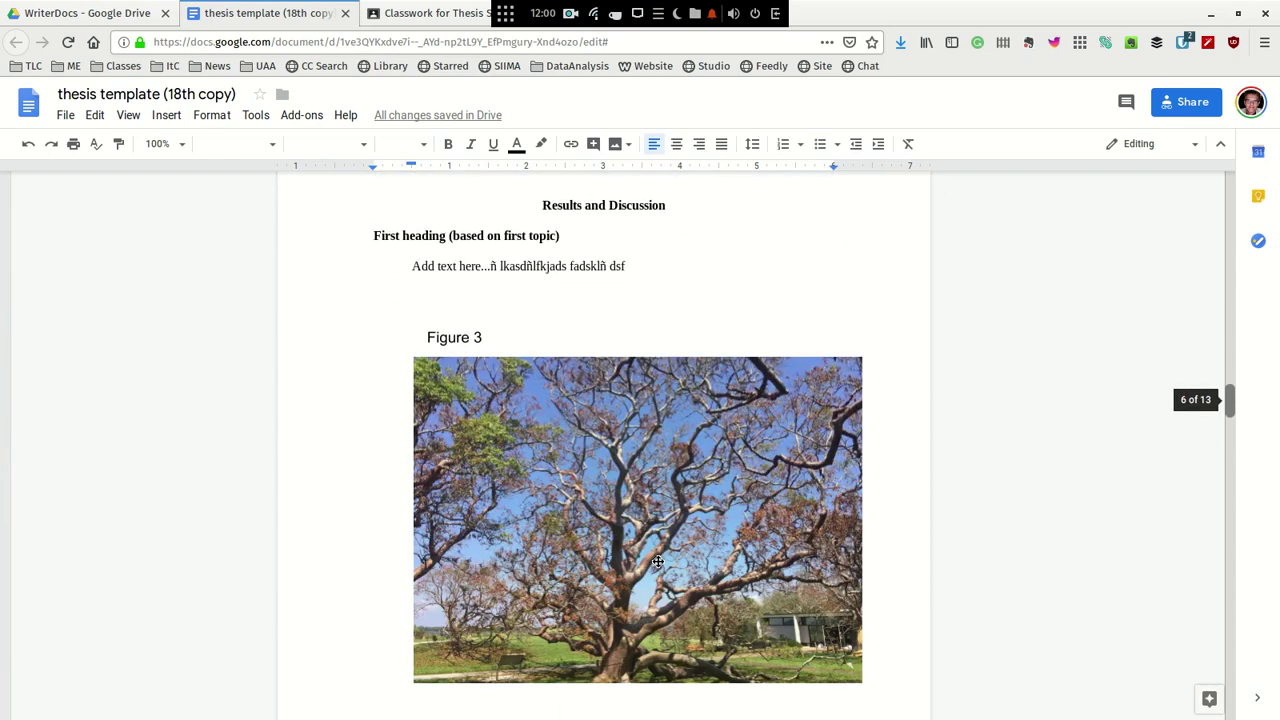
pyautogui.scroll(-7, 657, 562)
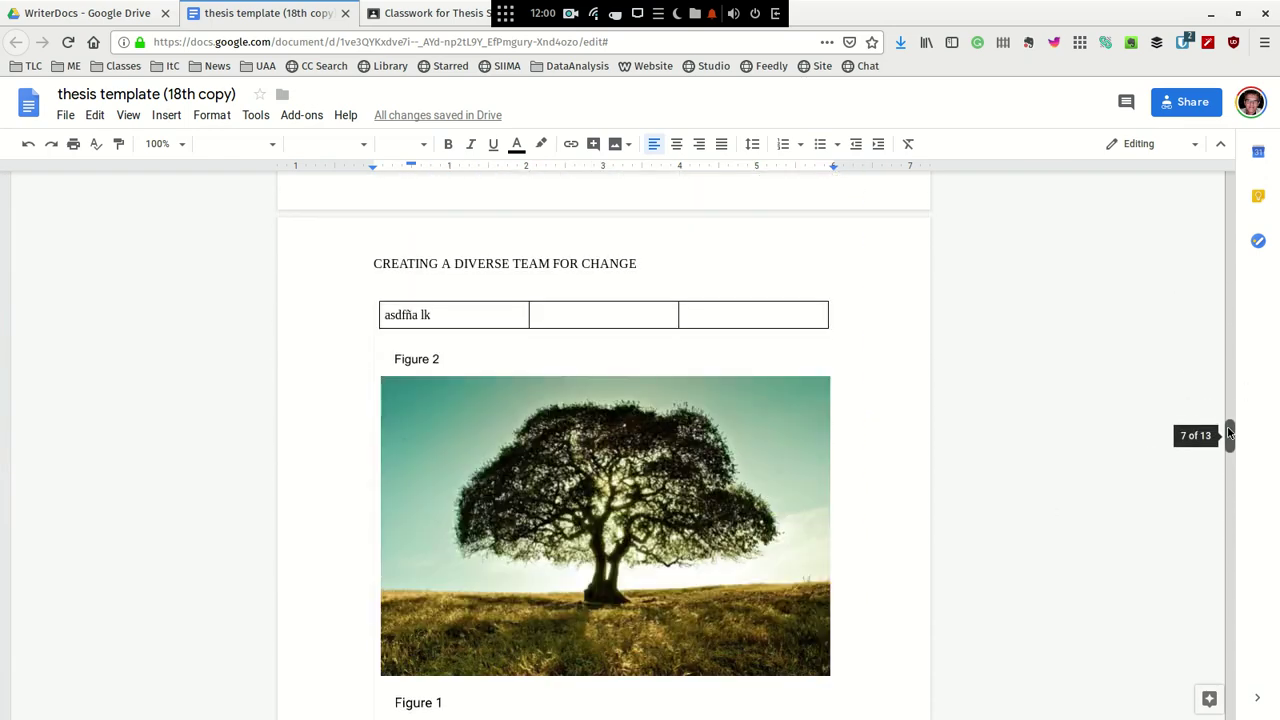
# Examine the References list's entries and return to the title page.
pyautogui.moveTo(1230, 432); pyautogui.dragTo(1228, 606)
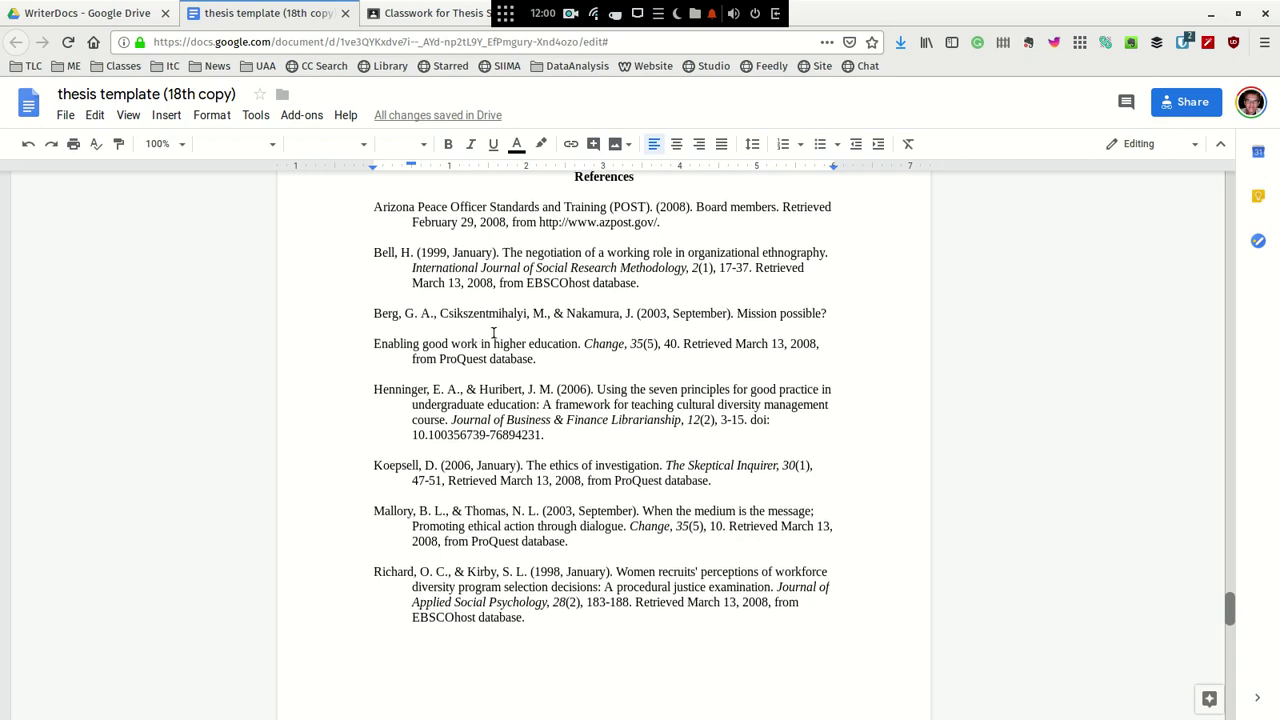
pyautogui.scroll(-2, 491, 340)
pyautogui.scroll(-1, 491, 340)
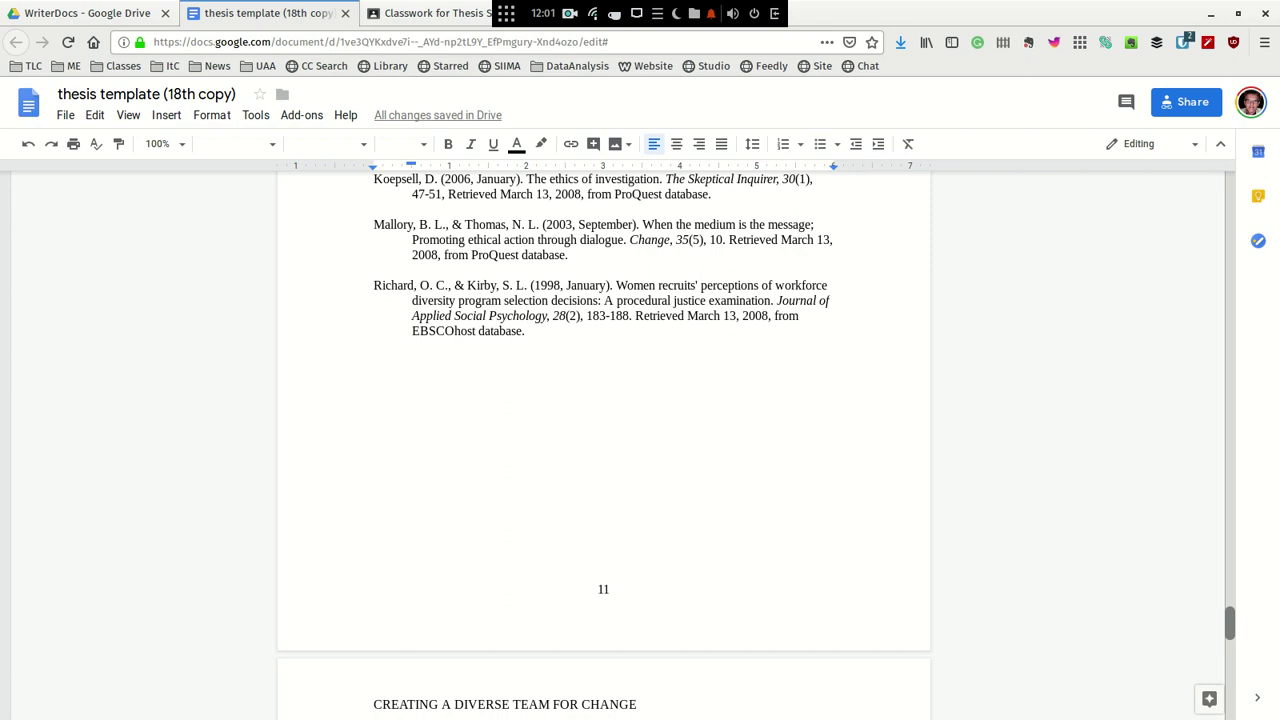
pyautogui.moveTo(575, 715)
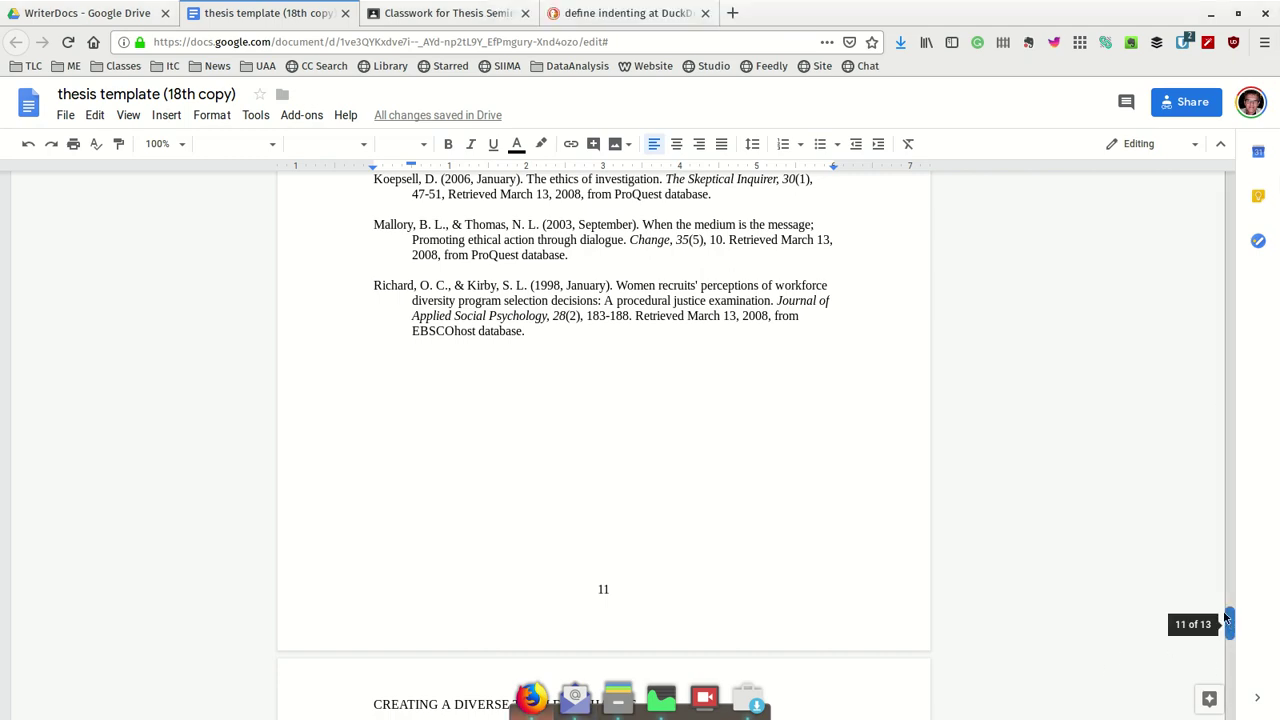
pyautogui.moveTo(1228, 624); pyautogui.dragTo(1229, 180)
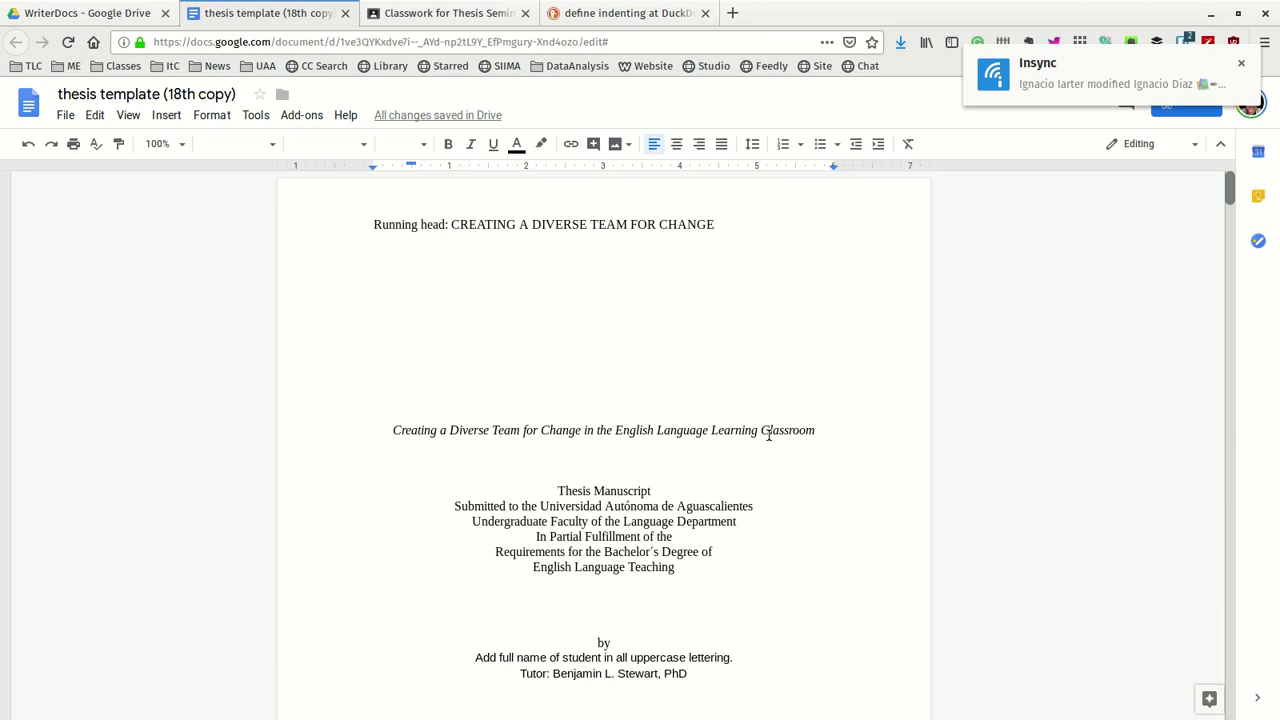